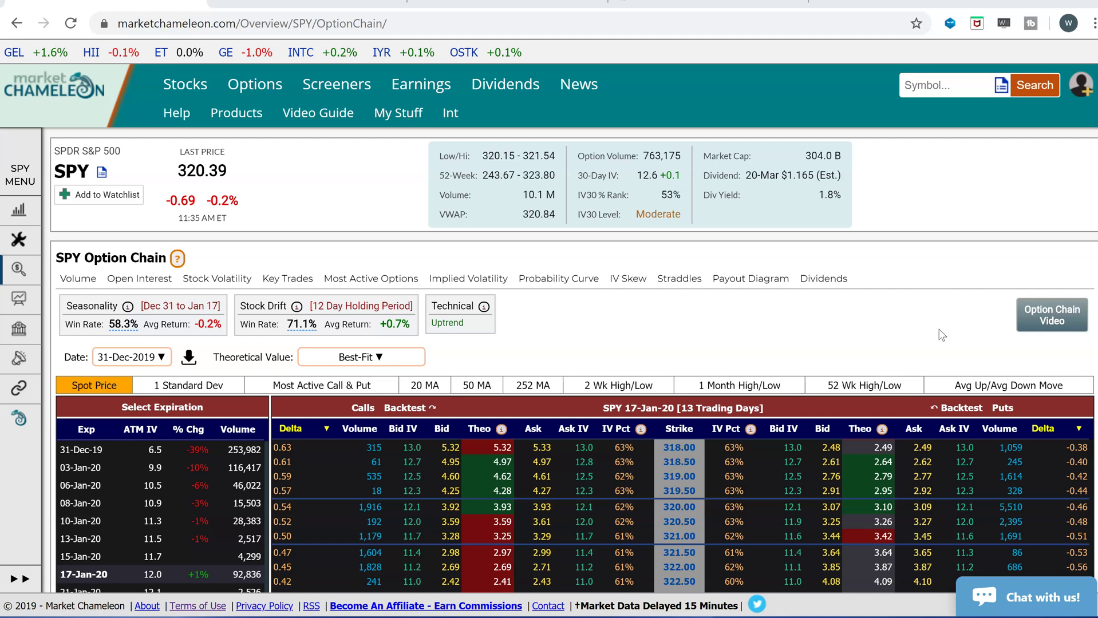
# - Add the 17-Jan-20 320.5 put at its 3.27 ask as the straddle's second leg
pyautogui.scroll(-1, 923, 320)
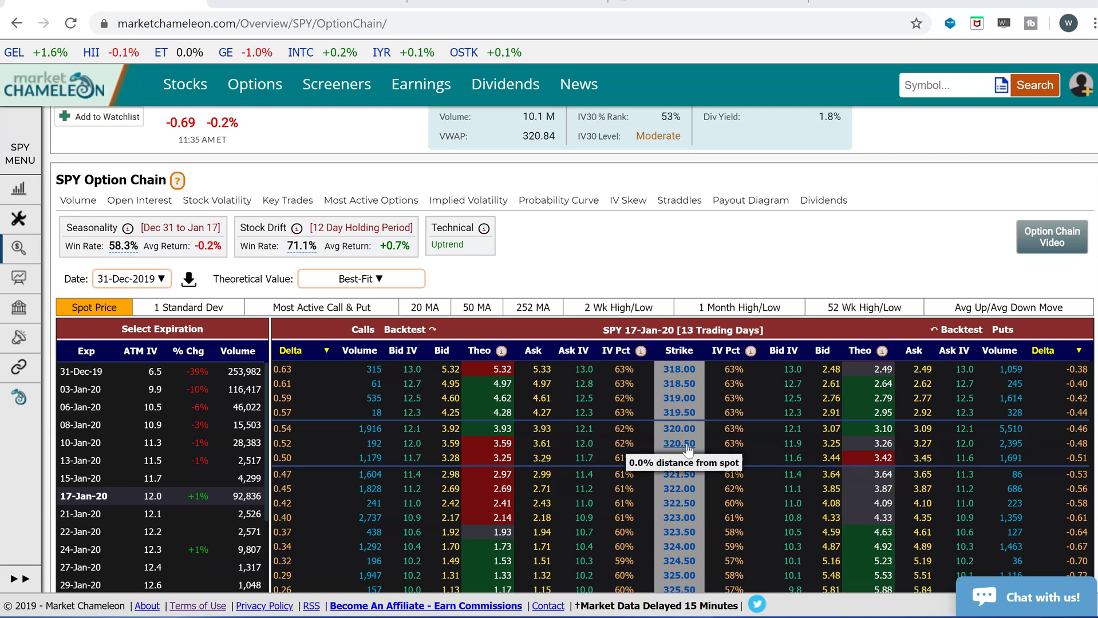
pyautogui.scroll(2, 673, 277)
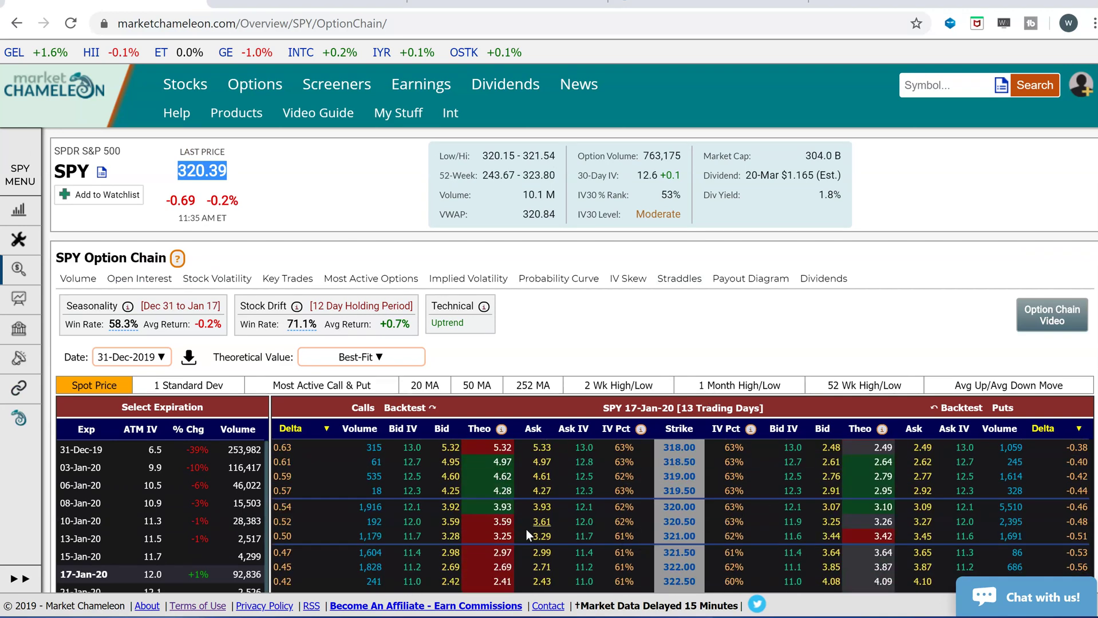
pyautogui.click(923, 522)
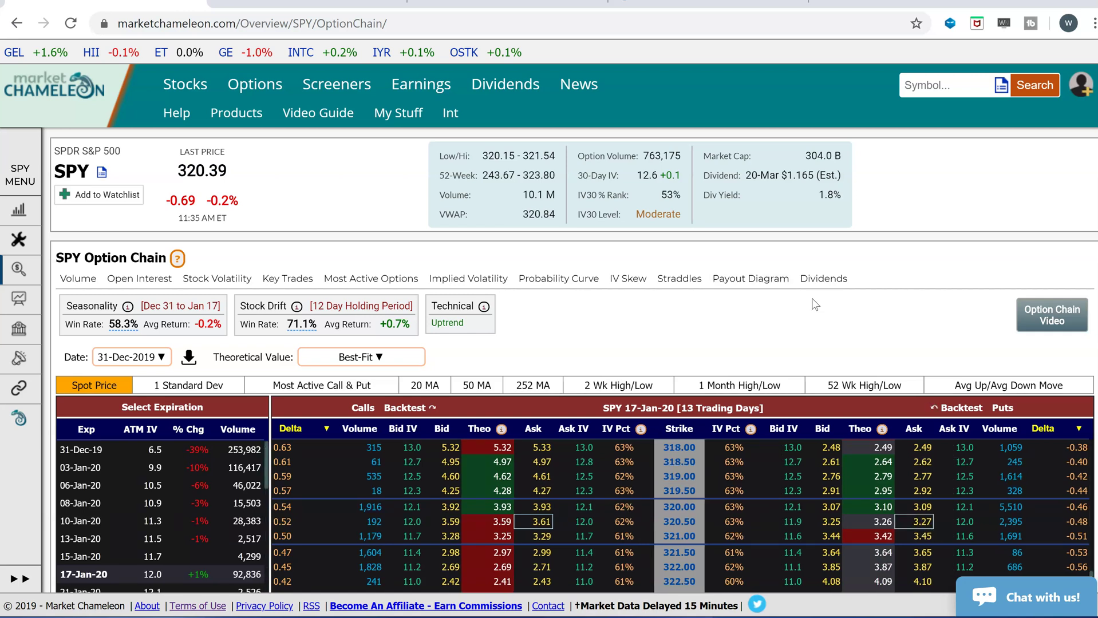
pyautogui.scroll(-4, 825, 407)
pyautogui.scroll(-2, 826, 407)
# - Load the 320.5 straddle and review its payout diagram and 6.88 debit
pyautogui.click(1001, 355)
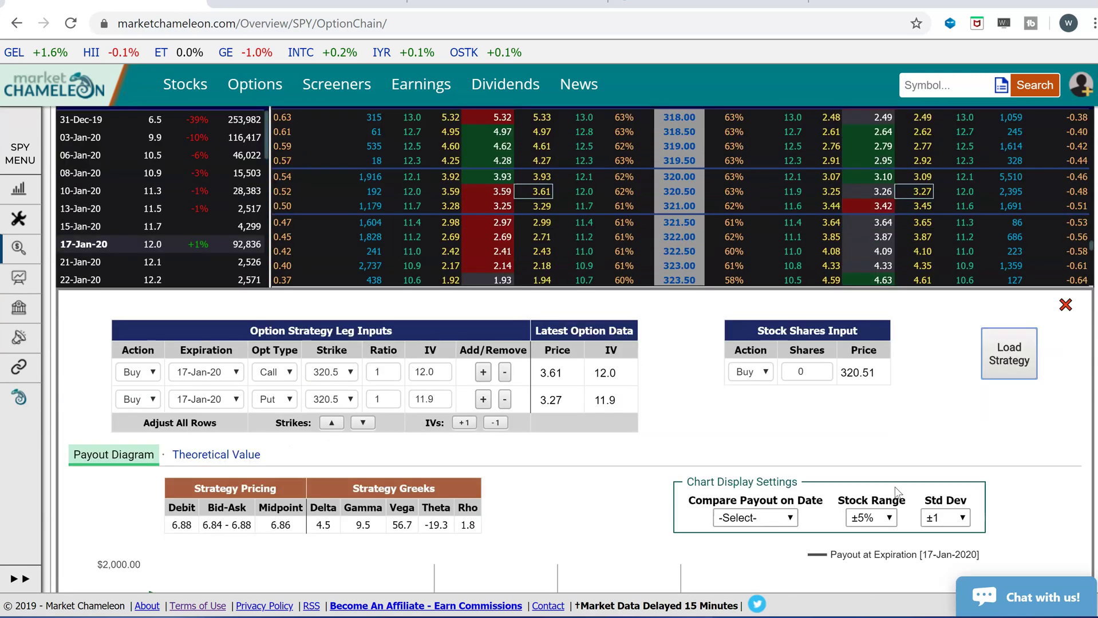
pyautogui.scroll(-1, 895, 486)
pyautogui.scroll(-3, 896, 489)
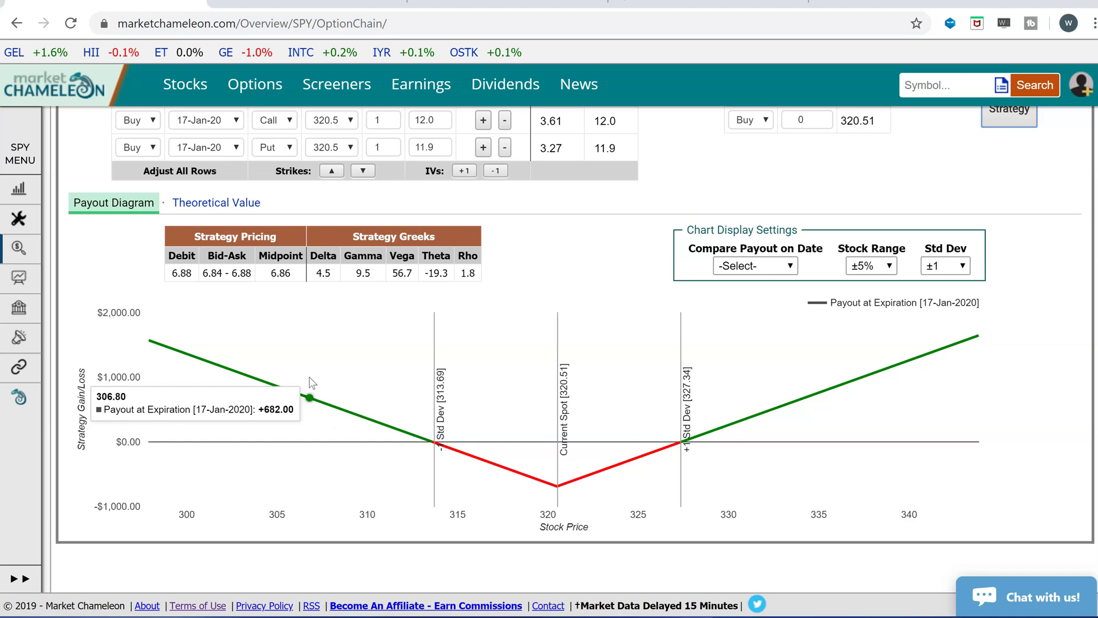
pyautogui.click(186, 275)
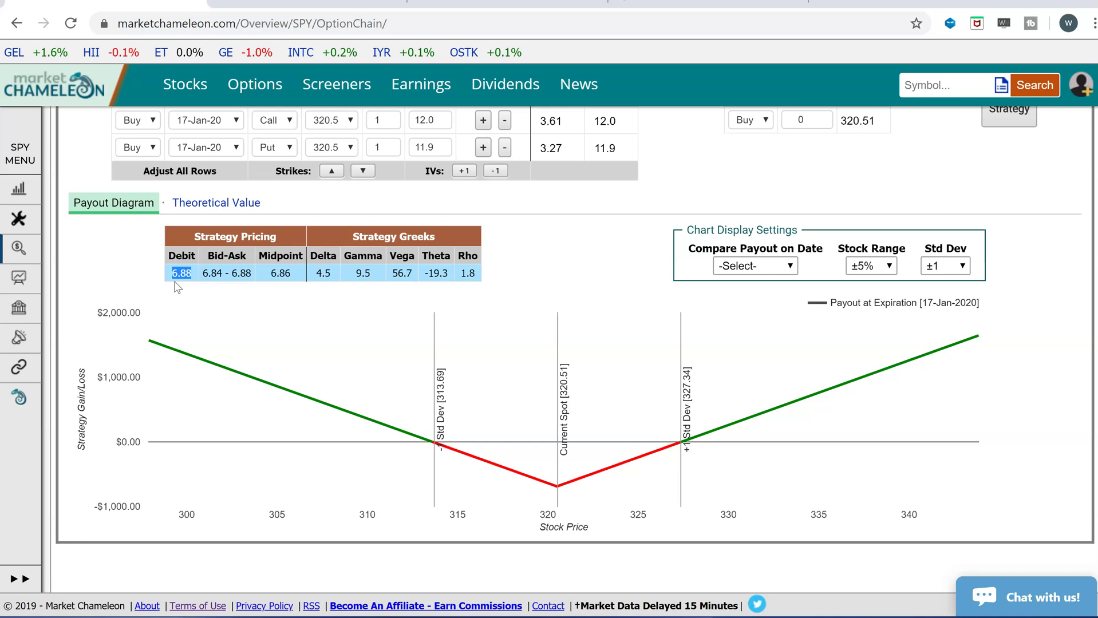
pyautogui.moveTo(439, 456)
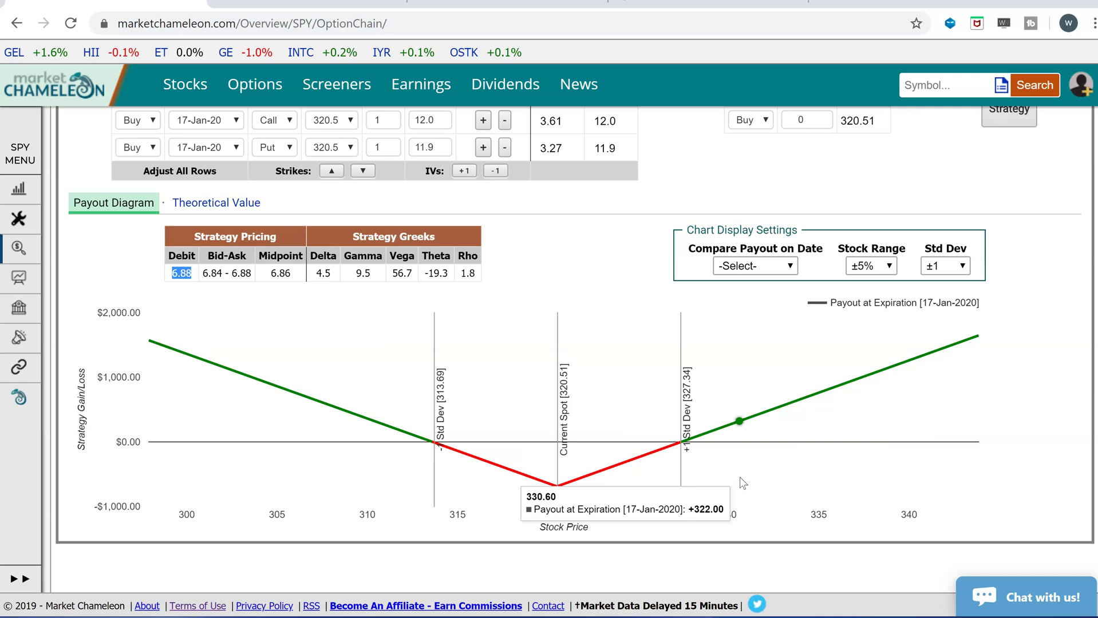
pyautogui.doubleClick(194, 270)
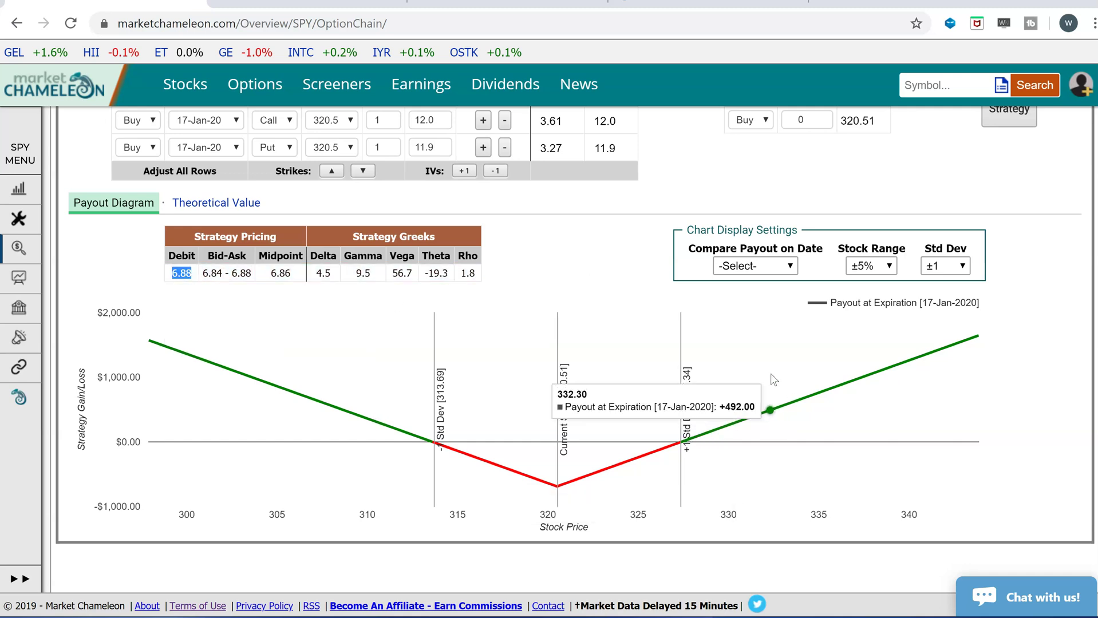
pyautogui.scroll(5, 771, 373)
pyautogui.scroll(2, 771, 373)
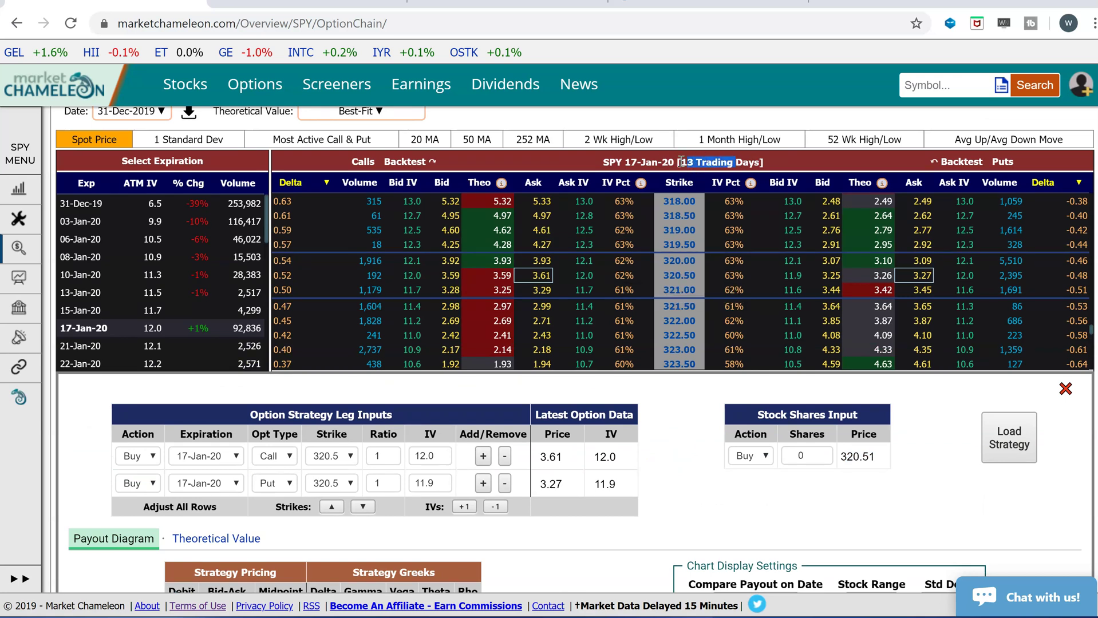
pyautogui.moveTo(734, 162); pyautogui.dragTo(674, 162)
pyautogui.scroll(-4, 716, 483)
pyautogui.scroll(-2, 720, 482)
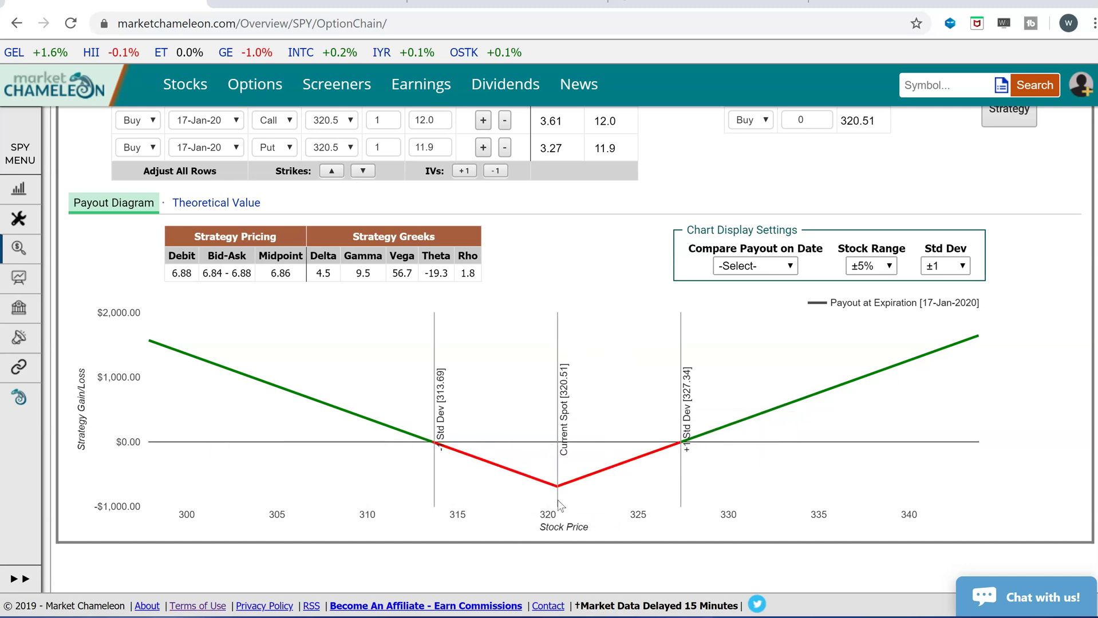
pyautogui.scroll(3, 609, 464)
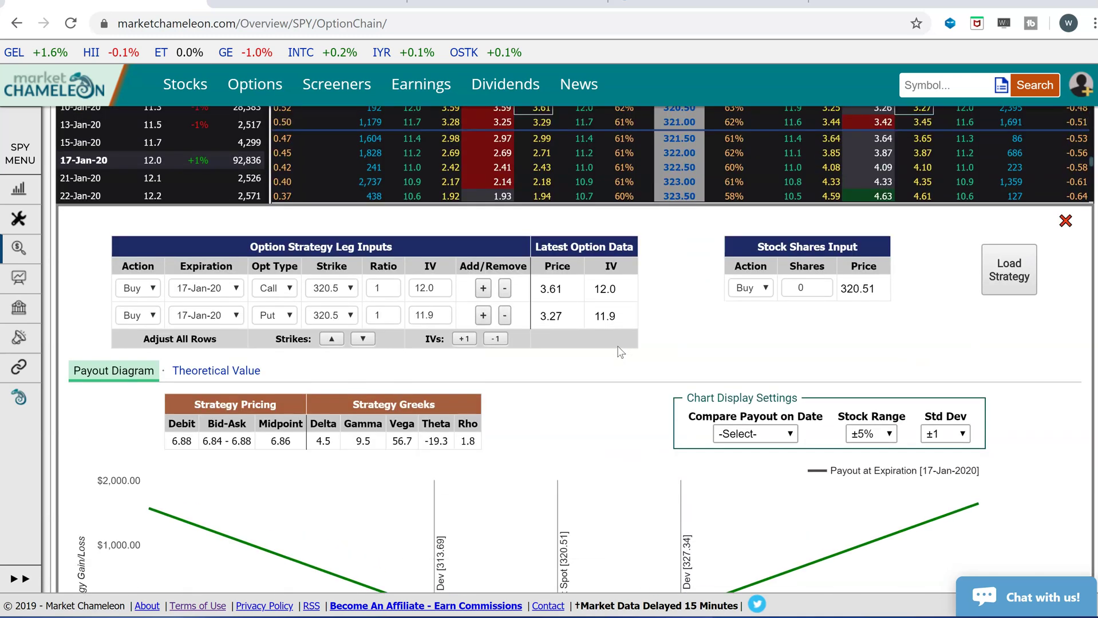
pyautogui.scroll(8, 616, 345)
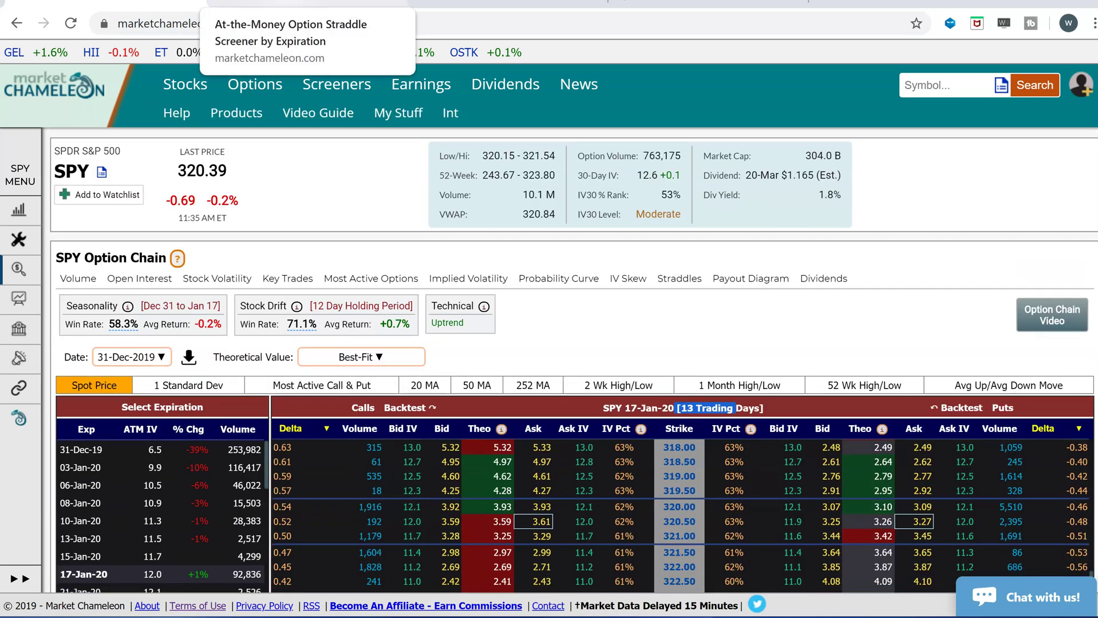
# - Open the at-the-money straddle screener and clear its table search
pyautogui.click(303, 4)
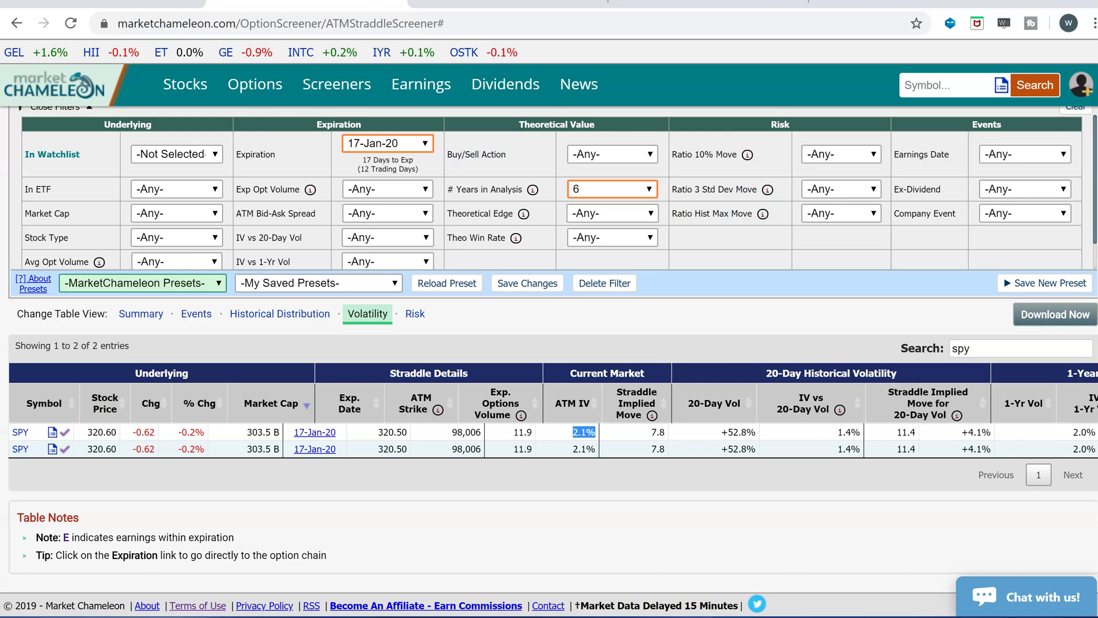
pyautogui.click(1084, 349)
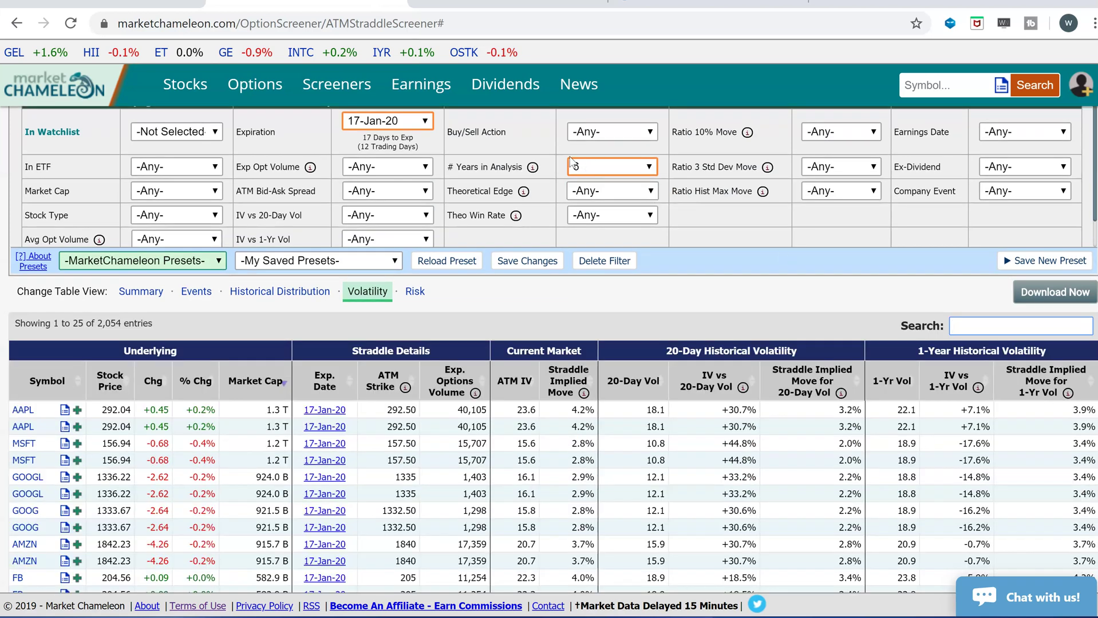
pyautogui.moveTo(338, 85)
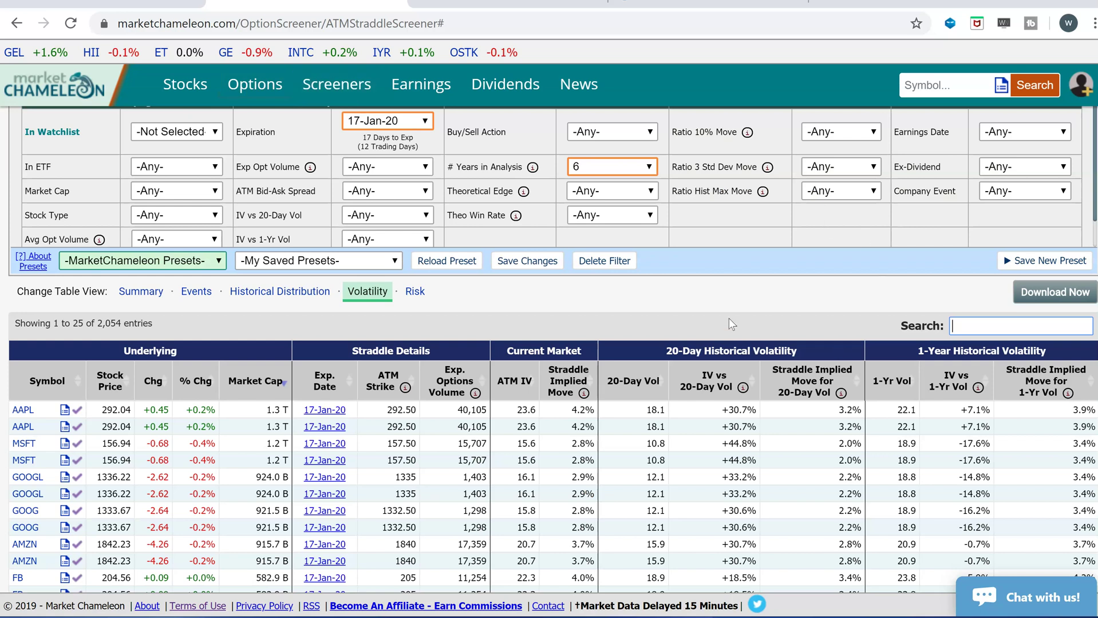
pyautogui.scroll(3, 729, 318)
pyautogui.moveTo(204, 192); pyautogui.dragTo(49, 189)
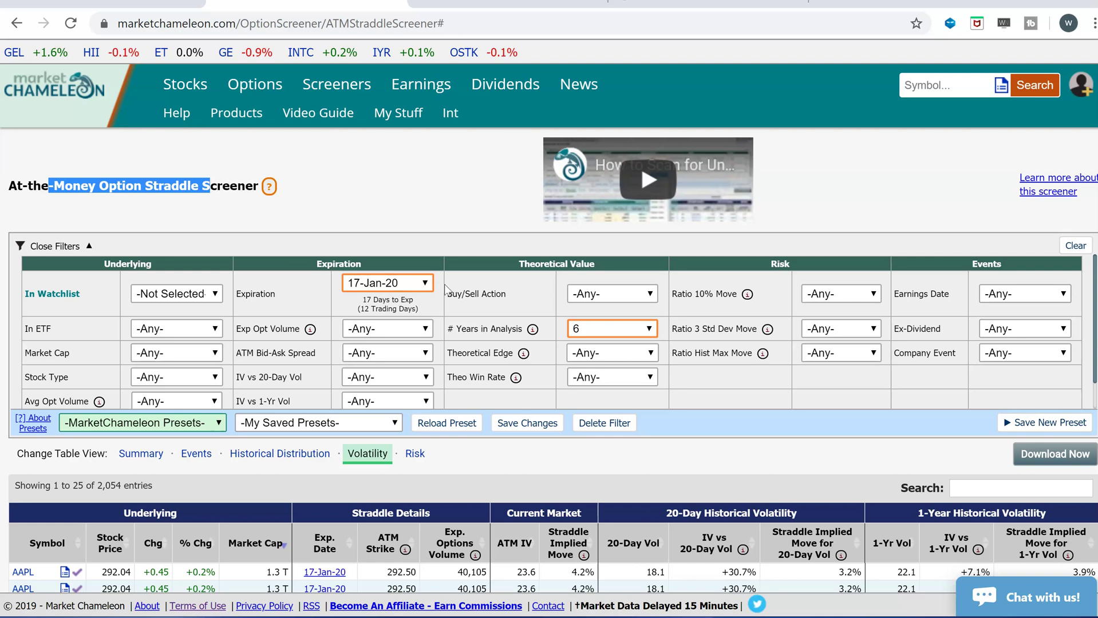
# - Show the results in Summary view and filter the table to 'spy'
pyautogui.scroll(-2, 640, 429)
pyautogui.scroll(-3, 640, 429)
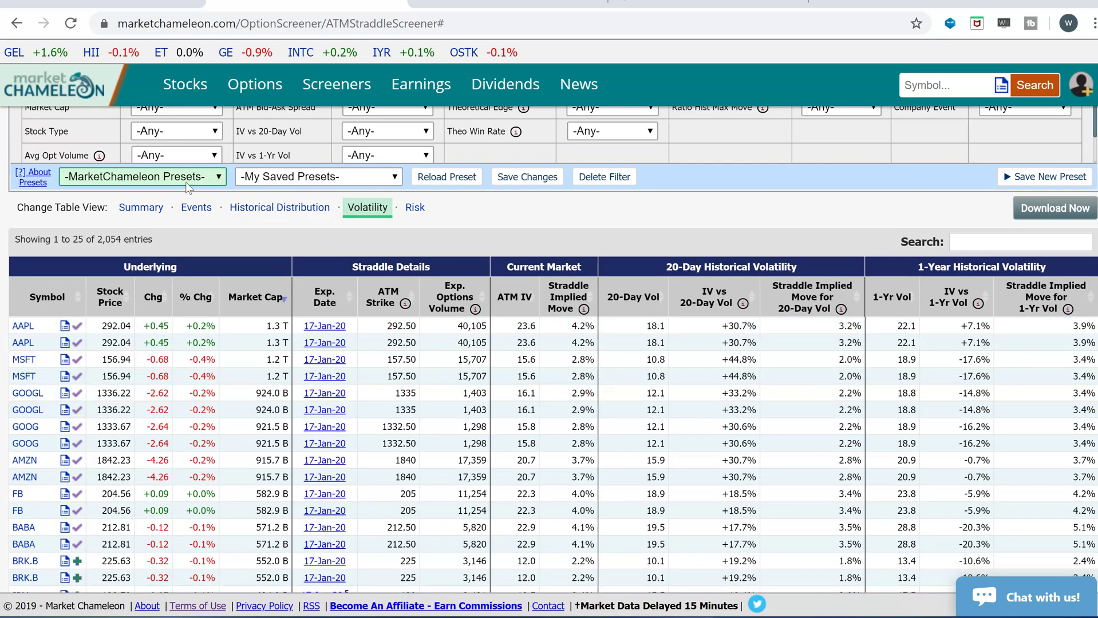
pyautogui.click(142, 208)
pyautogui.click(975, 246)
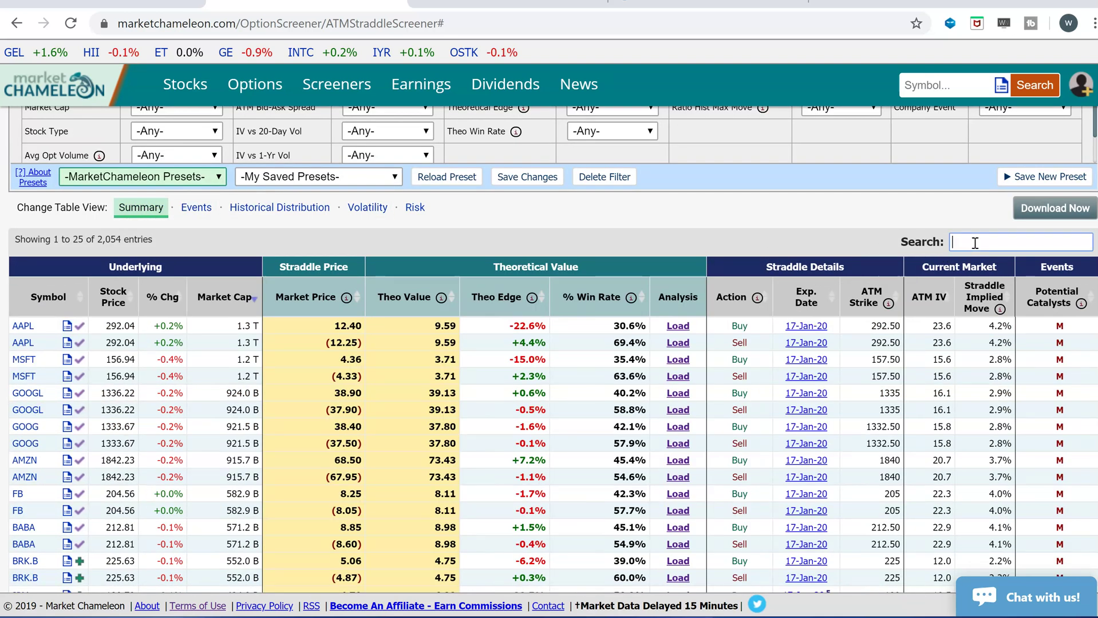
pyautogui.write('spy')
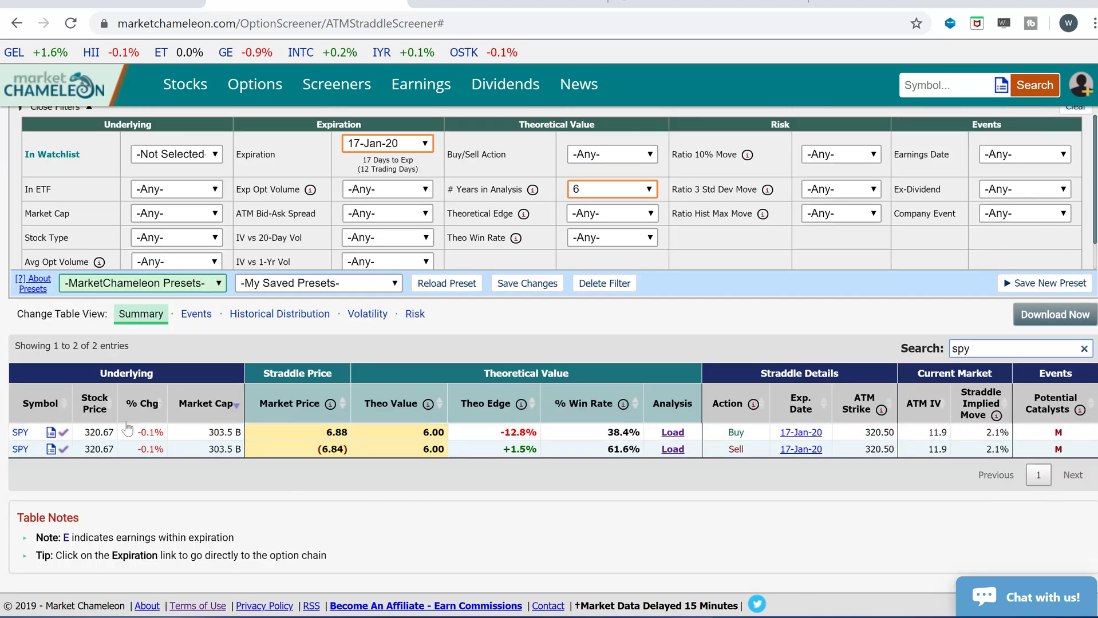
pyautogui.doubleClick(343, 433)
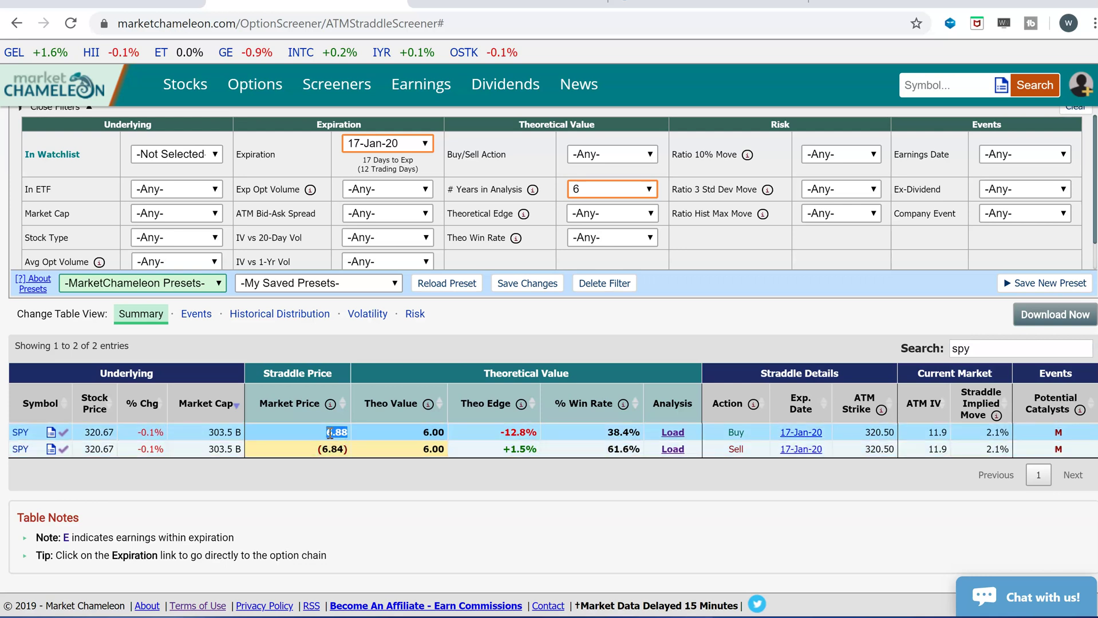
pyautogui.doubleClick(736, 433)
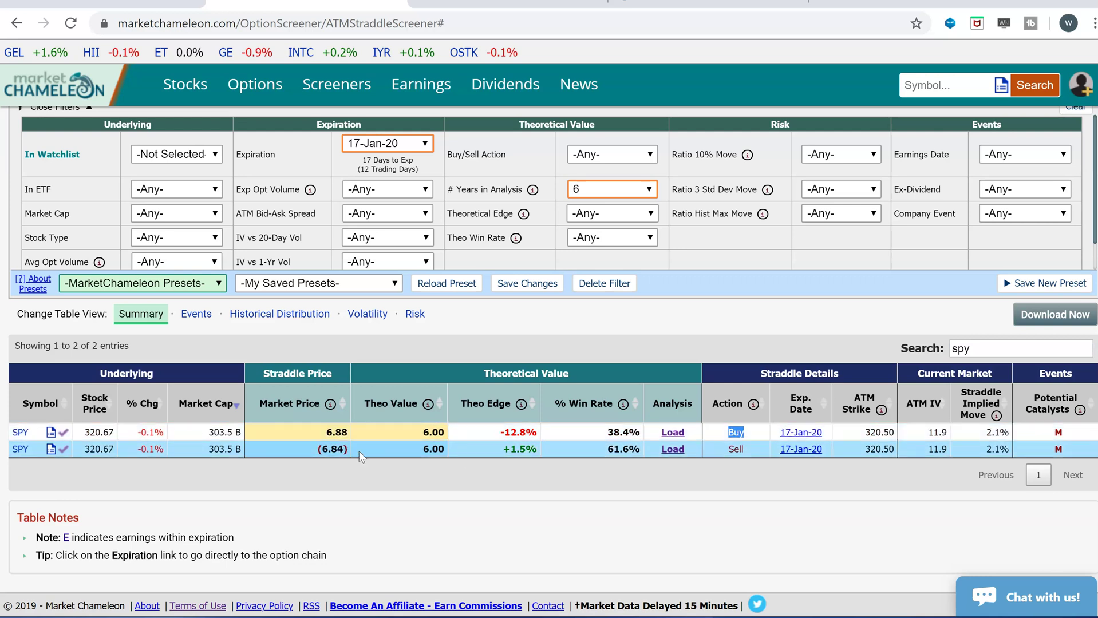
pyautogui.moveTo(344, 449); pyautogui.dragTo(323, 449)
pyautogui.doubleClick(727, 450)
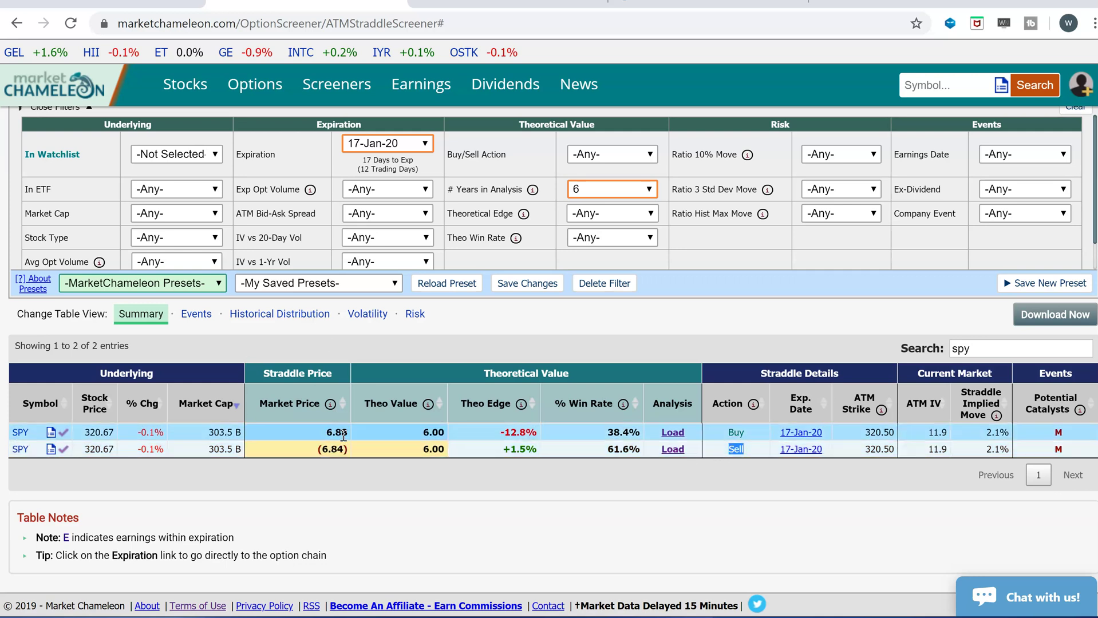
pyautogui.moveTo(447, 435); pyautogui.dragTo(420, 440)
pyautogui.click(470, 437)
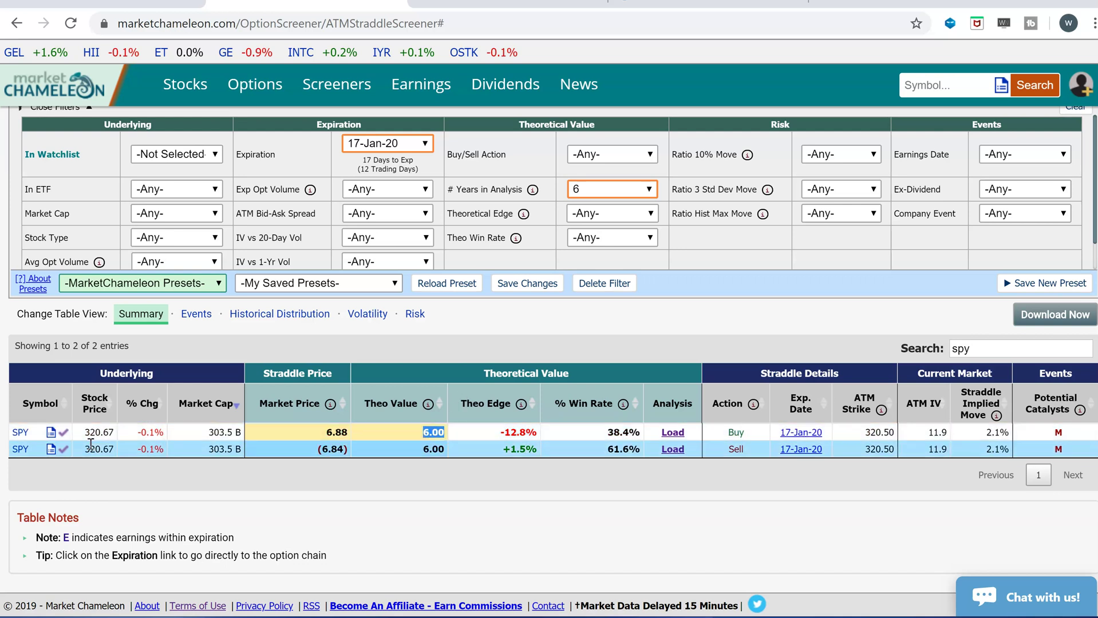
pyautogui.doubleClick(98, 432)
pyautogui.click(429, 432)
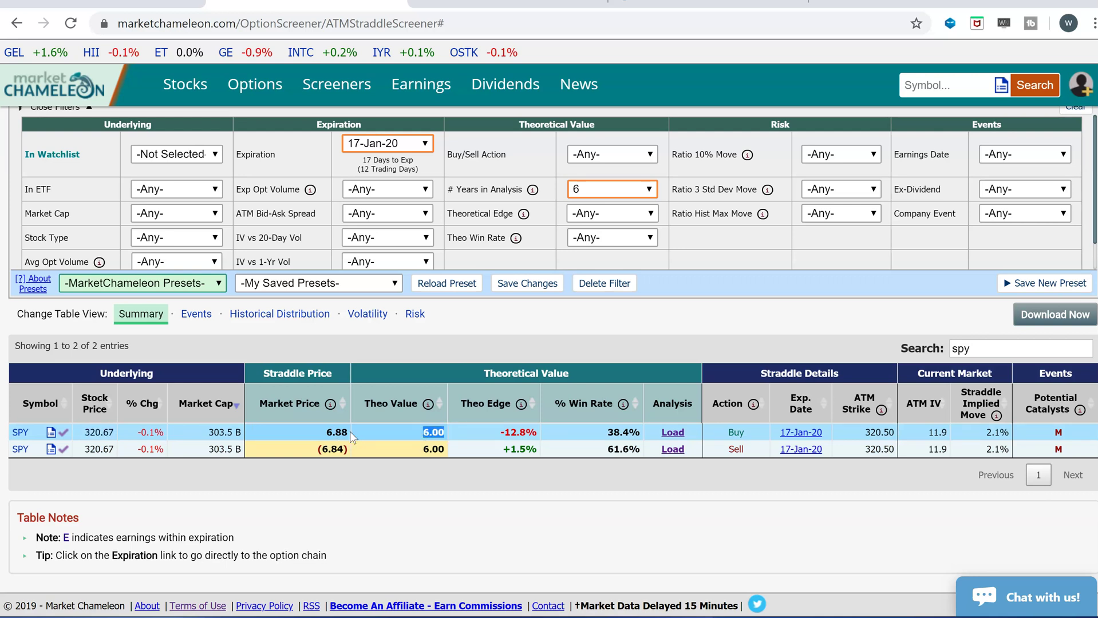
pyautogui.moveTo(350, 432); pyautogui.dragTo(326, 437)
pyautogui.moveTo(452, 429); pyautogui.dragTo(423, 433)
pyautogui.moveTo(351, 432); pyautogui.dragTo(331, 430)
pyautogui.moveTo(1010, 430); pyautogui.dragTo(986, 433)
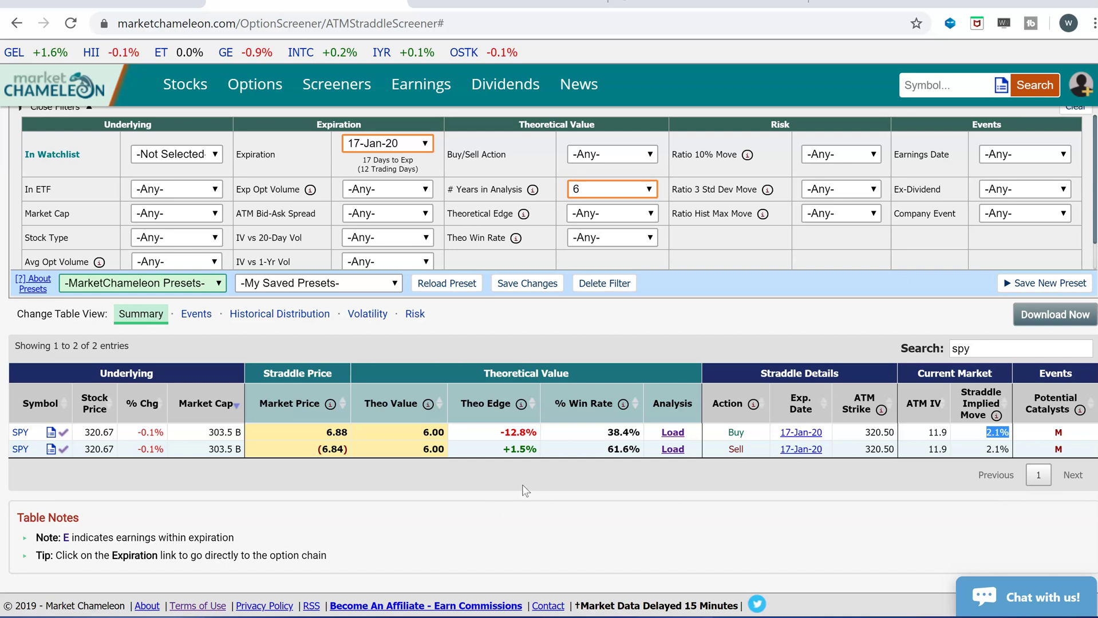
pyautogui.moveTo(337, 432); pyautogui.dragTo(326, 432)
pyautogui.click(449, 453)
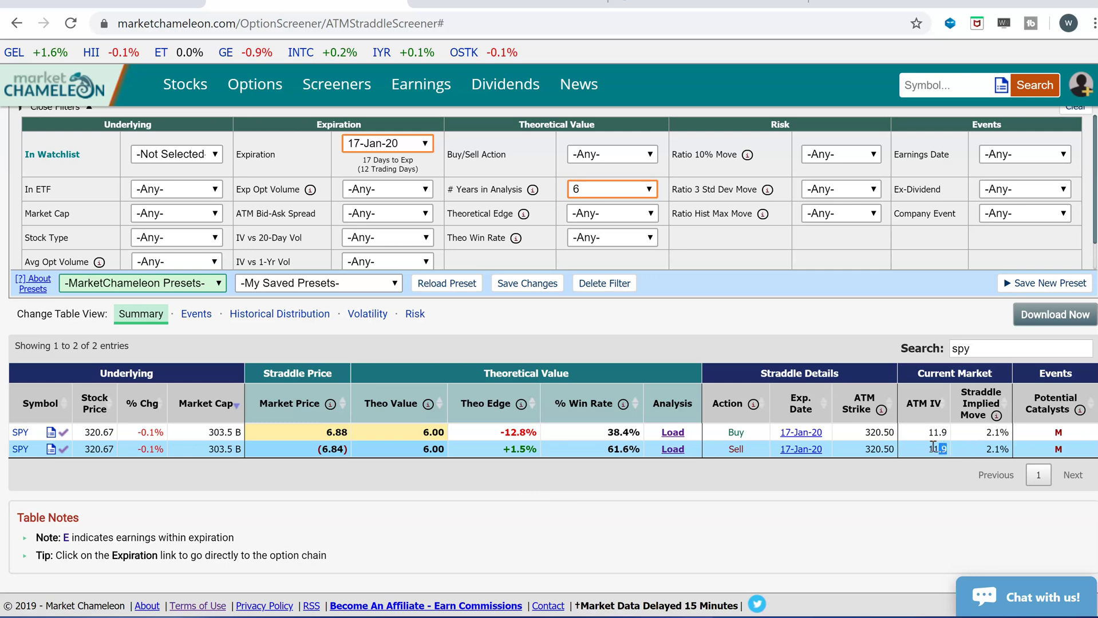
pyautogui.moveTo(947, 448); pyautogui.dragTo(927, 450)
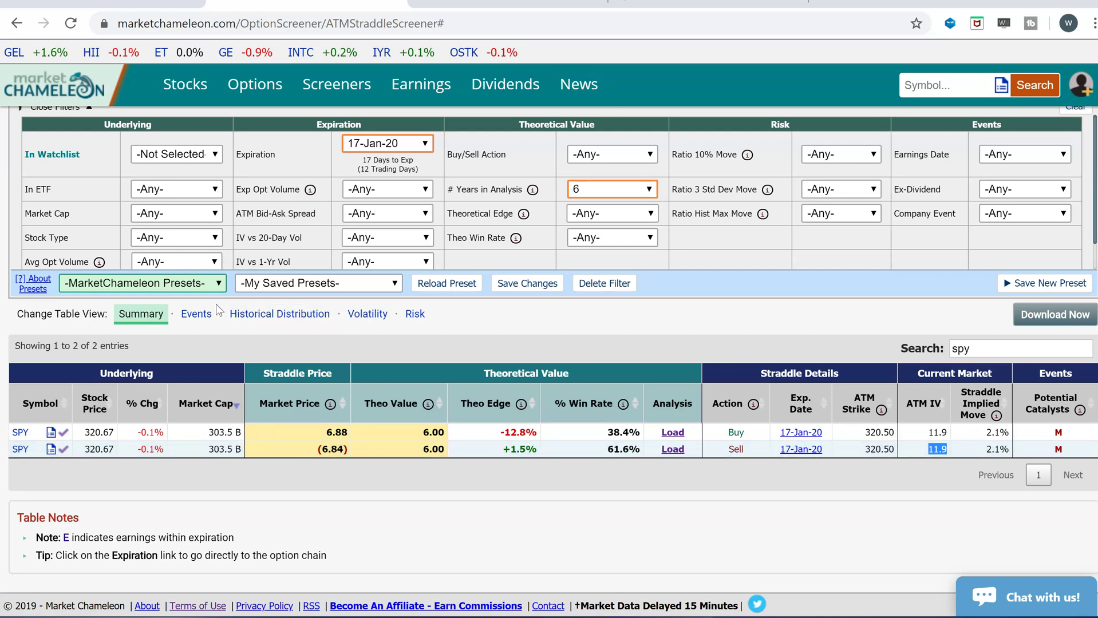
# - Switch to the Volatility view and highlight 11.9 ATM IV, 2.1% implied move, 7.8 20-day vol and 1.4% move
pyautogui.click(378, 320)
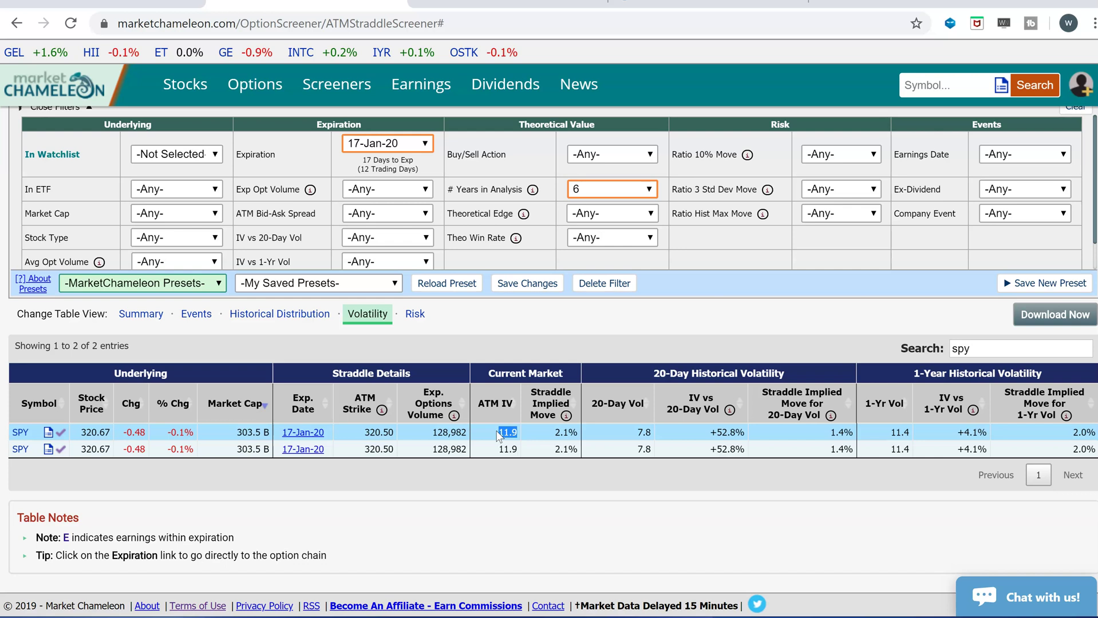
pyautogui.moveTo(579, 433); pyautogui.dragTo(554, 435)
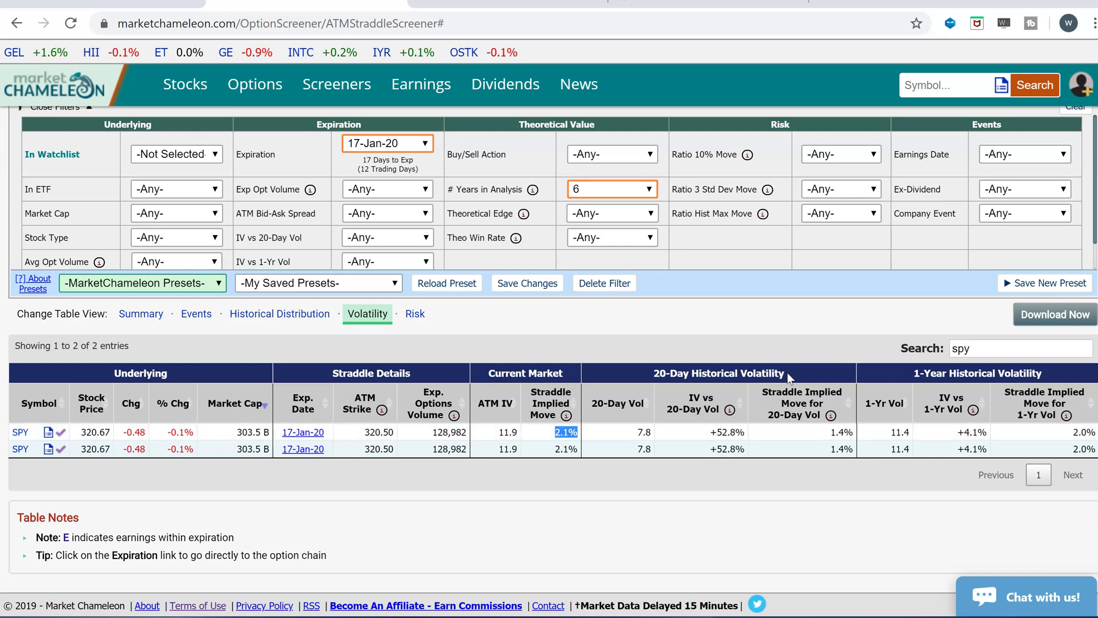
pyautogui.moveTo(787, 372); pyautogui.dragTo(652, 373)
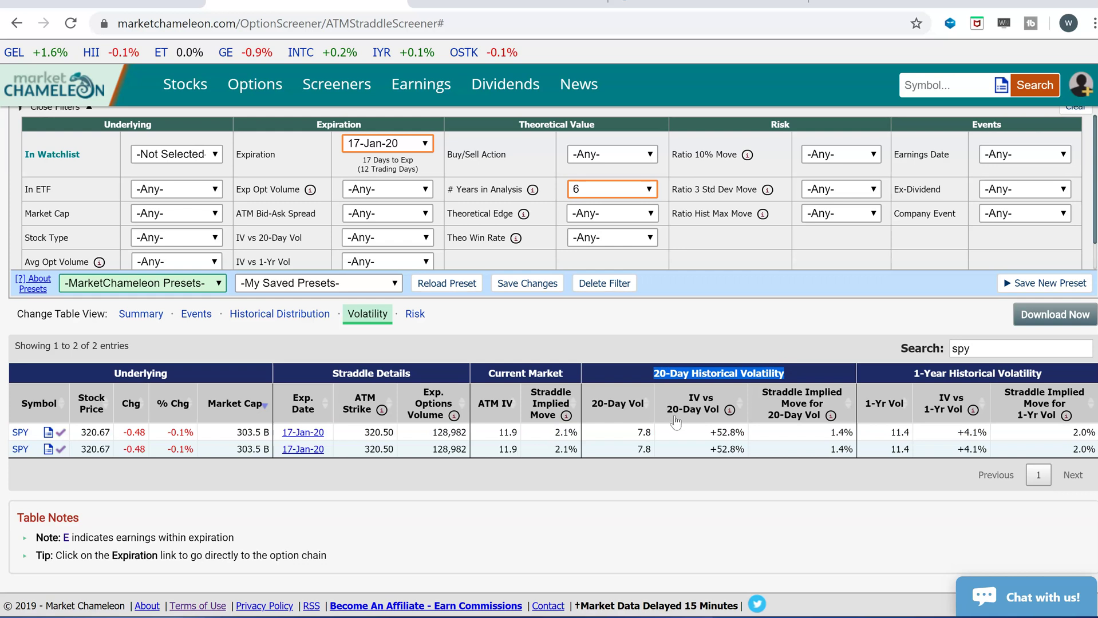
pyautogui.moveTo(654, 435); pyautogui.dragTo(635, 433)
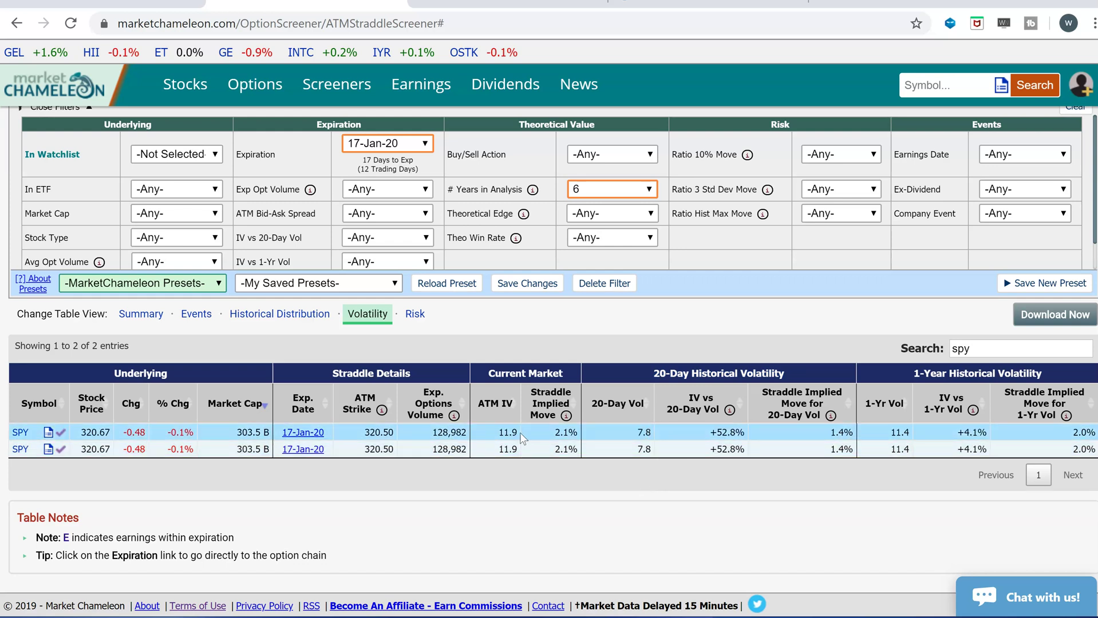
pyautogui.moveTo(522, 438); pyautogui.dragTo(498, 439)
pyautogui.moveTo(575, 434); pyautogui.dragTo(495, 431)
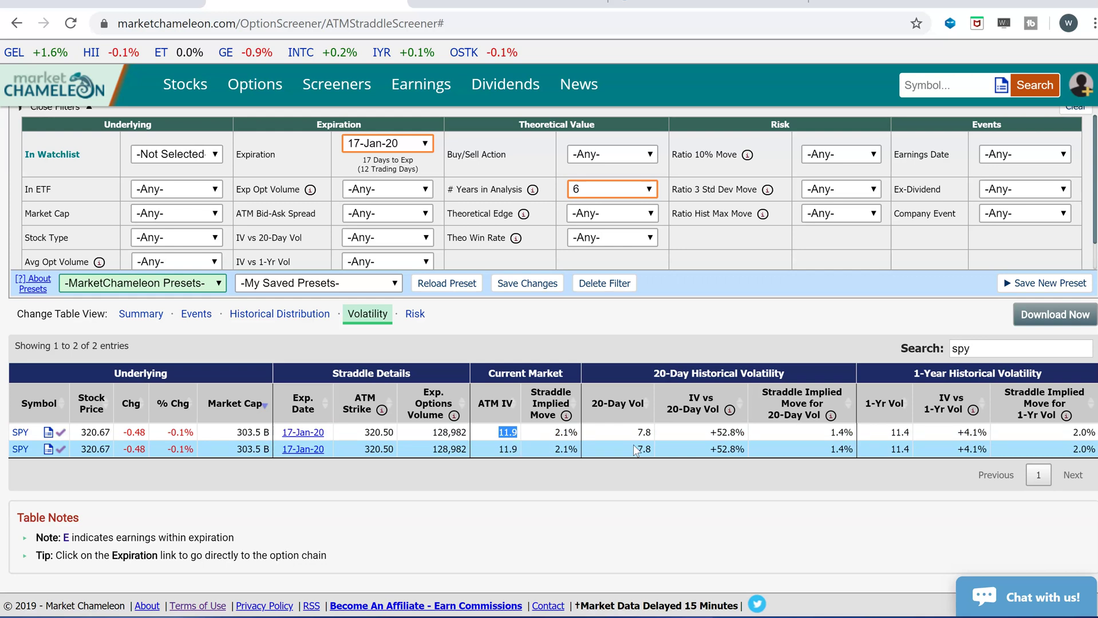
pyautogui.moveTo(655, 433); pyautogui.dragTo(635, 435)
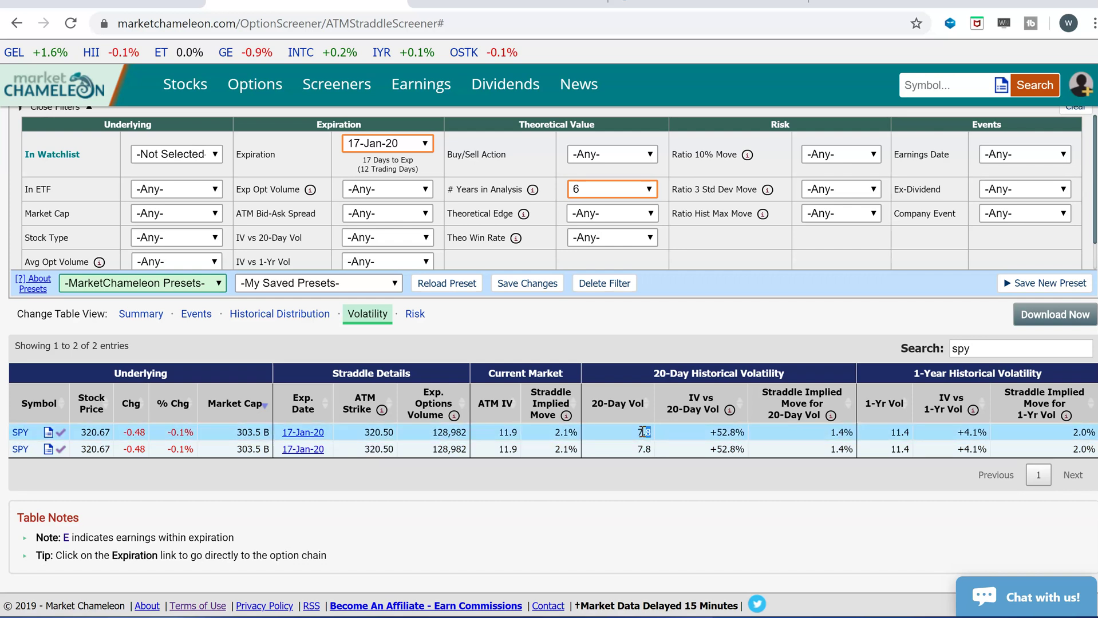
pyautogui.moveTo(651, 432); pyautogui.dragTo(640, 433)
pyautogui.moveTo(855, 431); pyautogui.dragTo(832, 437)
pyautogui.moveTo(578, 434); pyautogui.dragTo(566, 434)
pyautogui.moveTo(856, 433); pyautogui.dragTo(830, 434)
pyautogui.moveTo(910, 432); pyautogui.dragTo(896, 432)
pyautogui.moveTo(521, 432); pyautogui.dragTo(496, 432)
pyautogui.moveTo(577, 433); pyautogui.dragTo(555, 436)
pyautogui.moveTo(1095, 432); pyautogui.dragTo(1069, 437)
pyautogui.moveTo(578, 434); pyautogui.dragTo(545, 432)
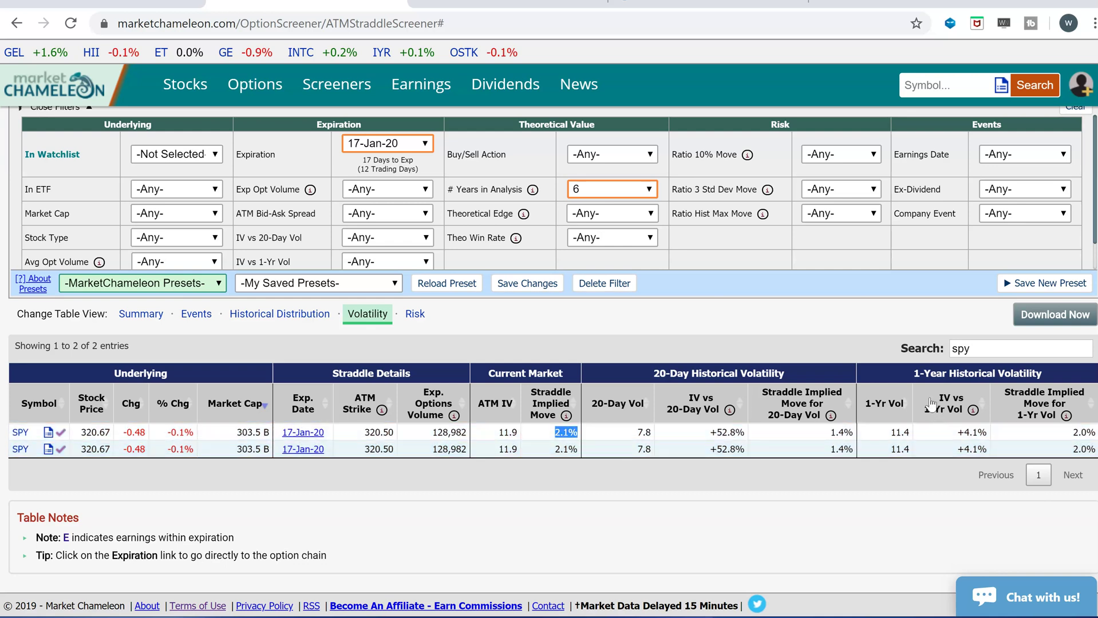
pyautogui.moveTo(1094, 433); pyautogui.dragTo(1068, 435)
# - Rerun the SPY return distribution report for 6 rolling days over 12 years of prices
pyautogui.click(507, 3)
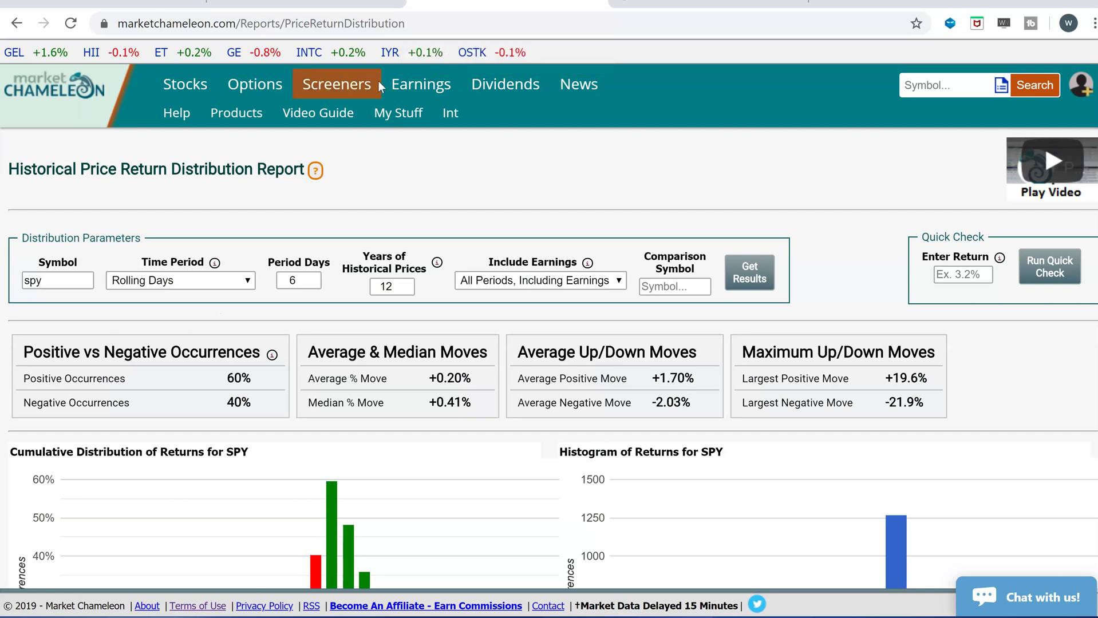
pyautogui.moveTo(185, 86)
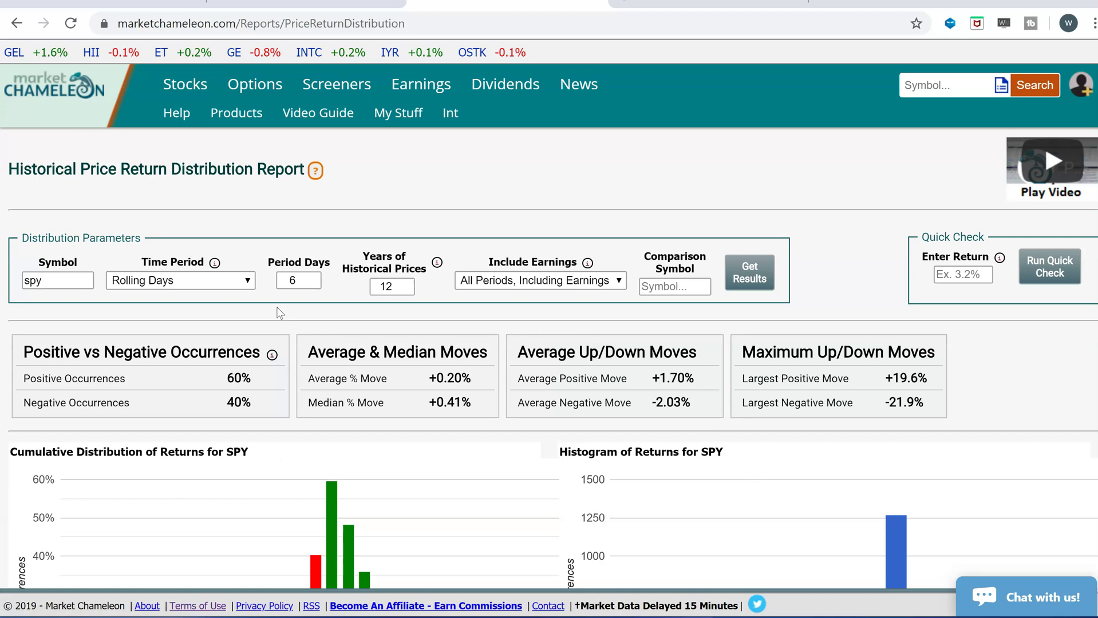
pyautogui.click(55, 280)
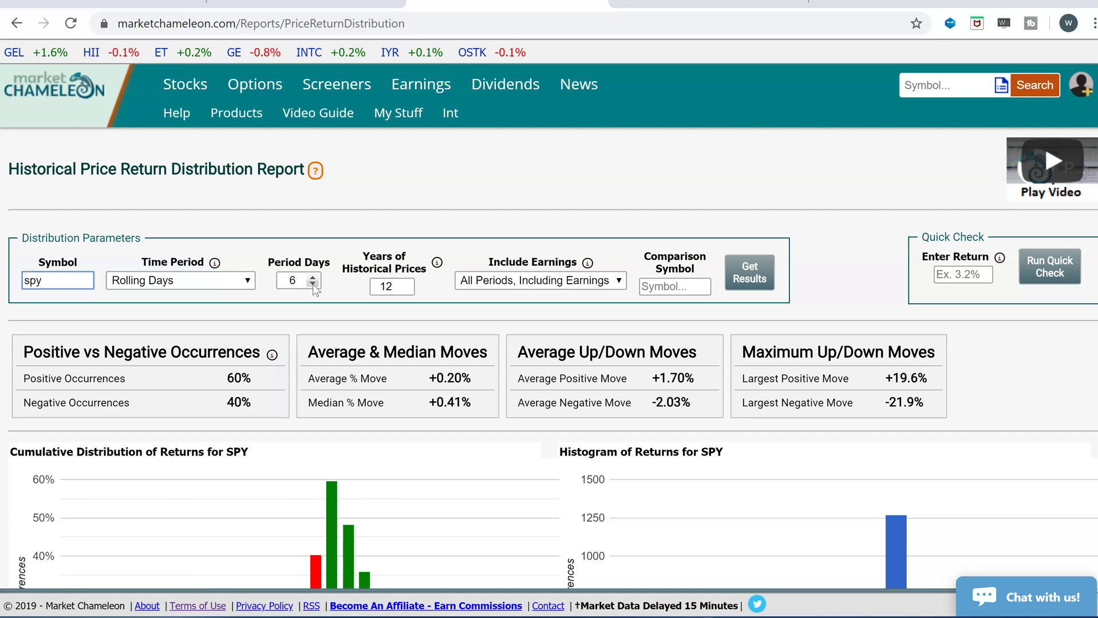
pyautogui.doubleClick(392, 284)
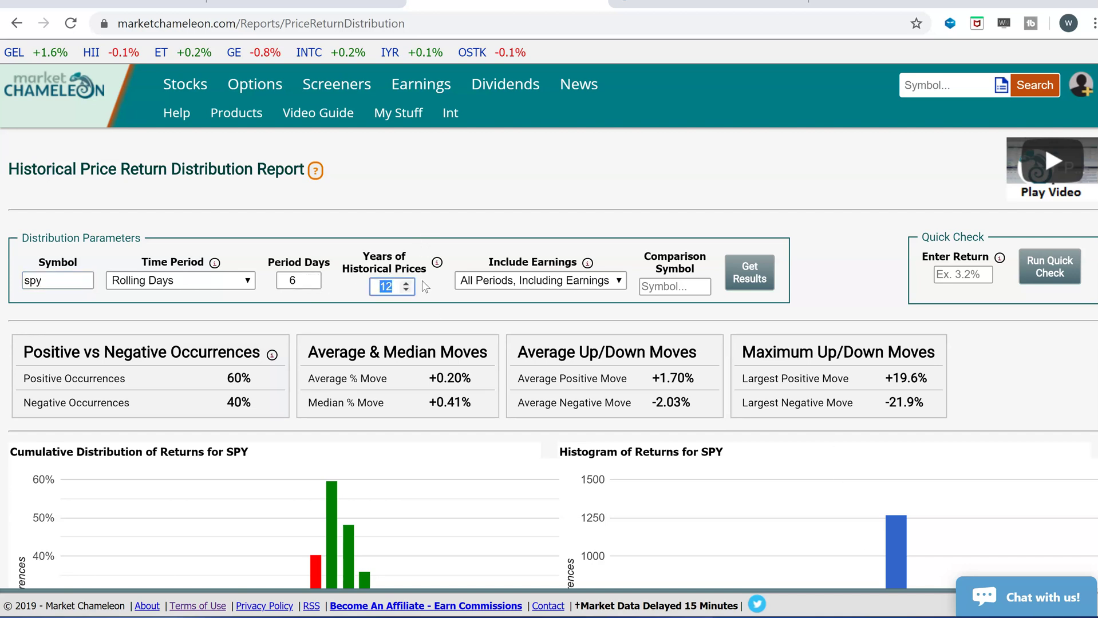
pyautogui.click(747, 277)
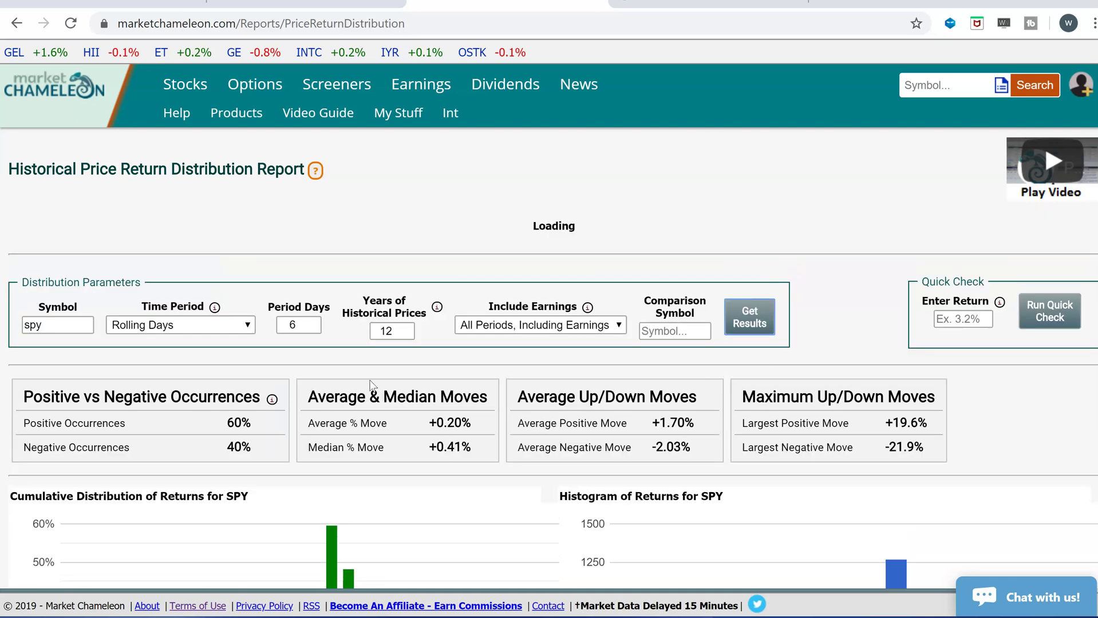
pyautogui.scroll(-3, 430, 375)
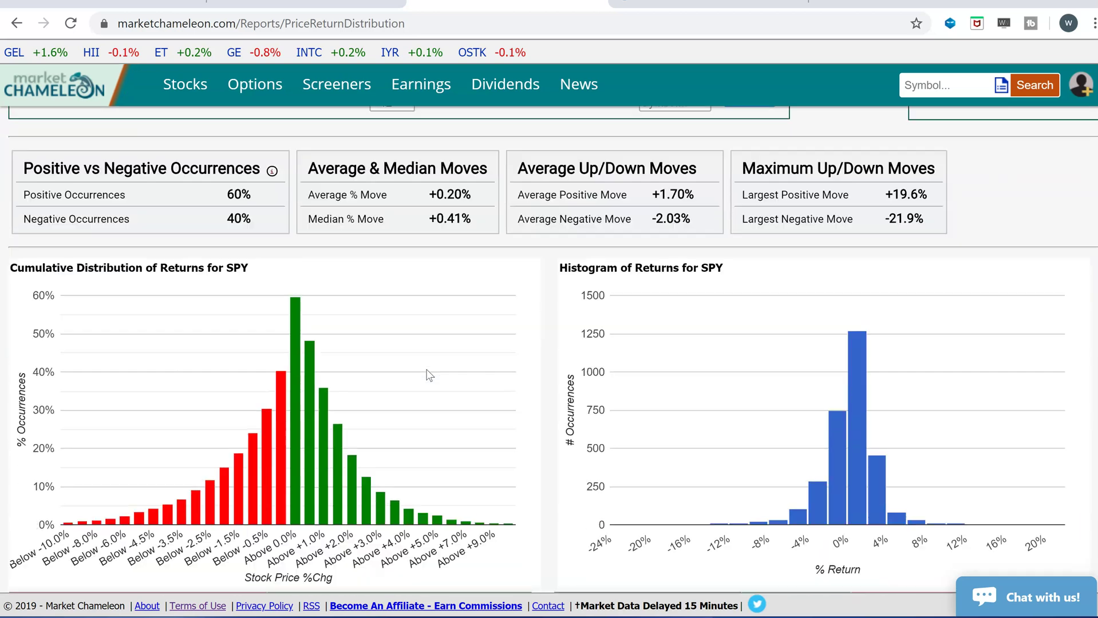
pyautogui.scroll(-3, 429, 375)
pyautogui.scroll(6, 818, 342)
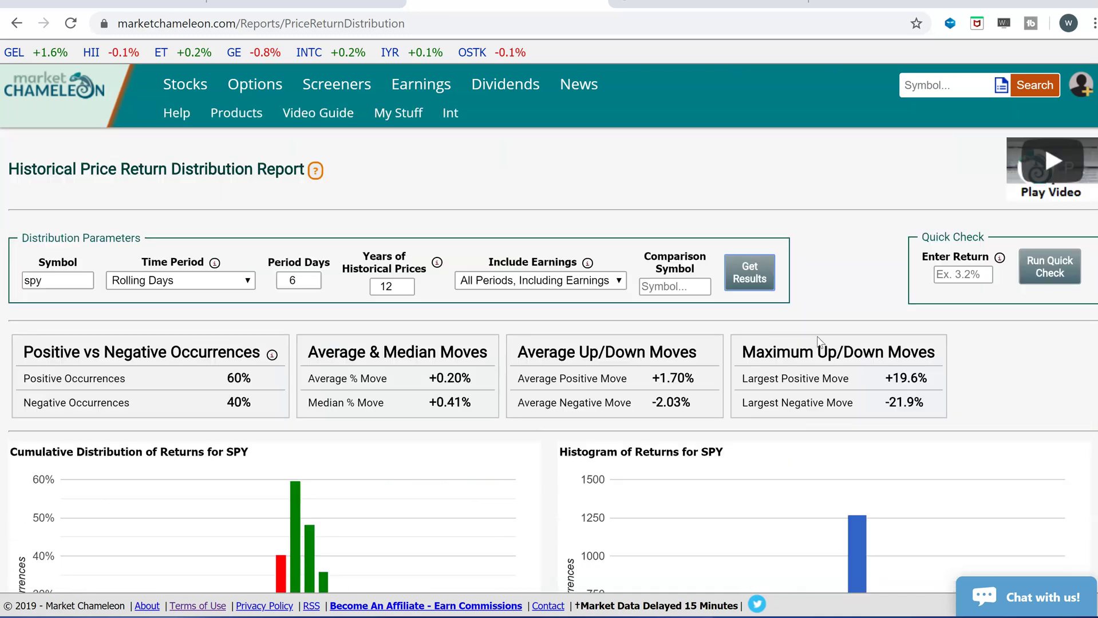
pyautogui.scroll(-8, 818, 342)
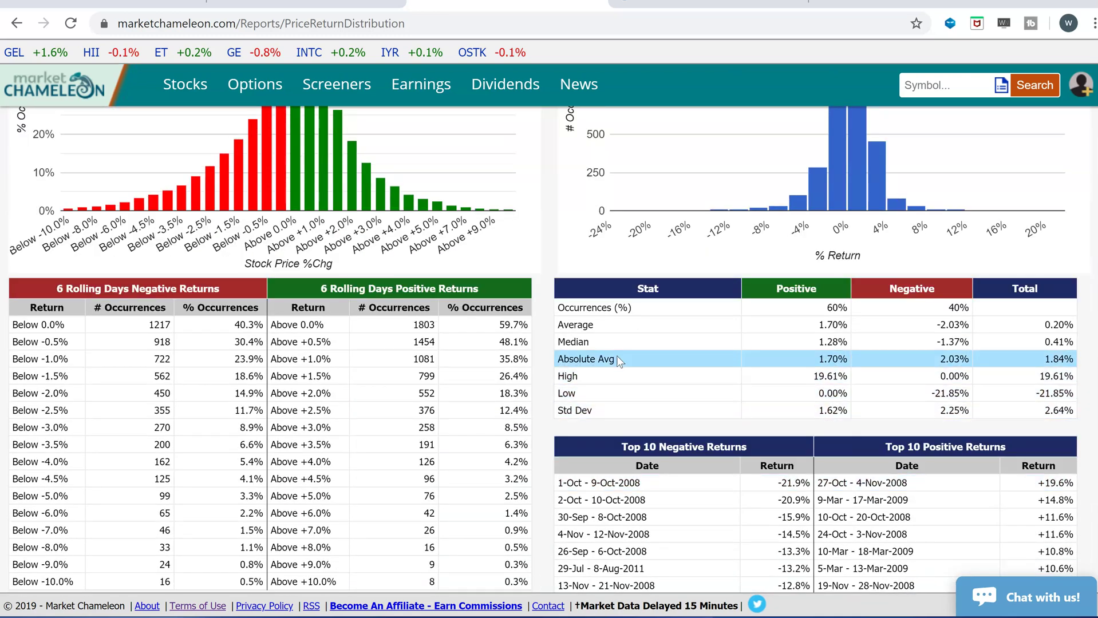
pyautogui.moveTo(616, 359); pyautogui.dragTo(556, 358)
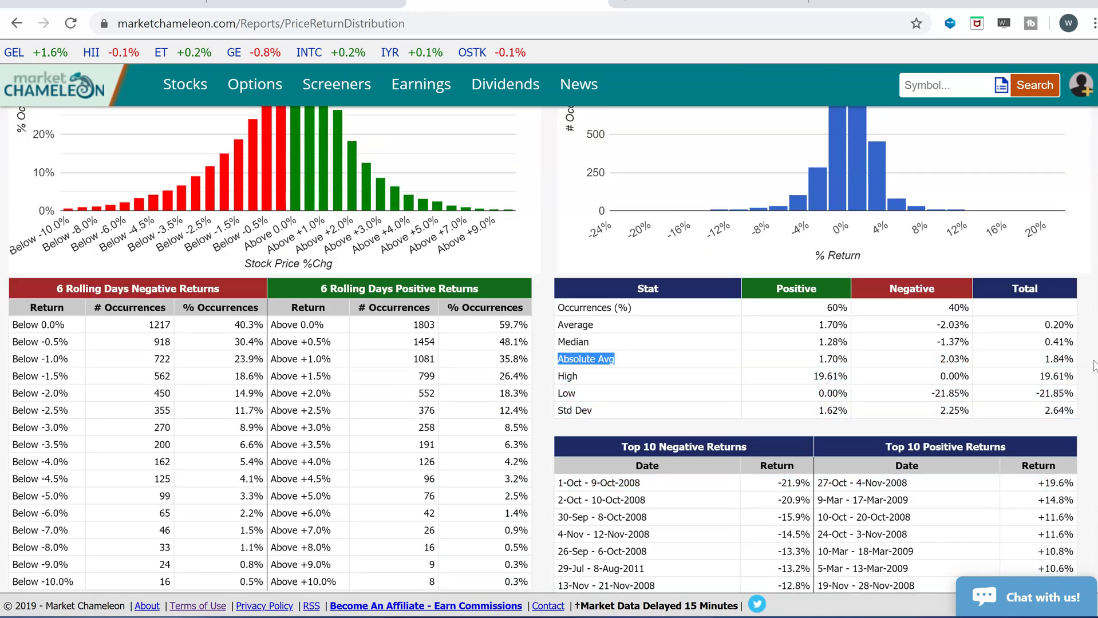
pyautogui.moveTo(1081, 360); pyautogui.dragTo(1042, 365)
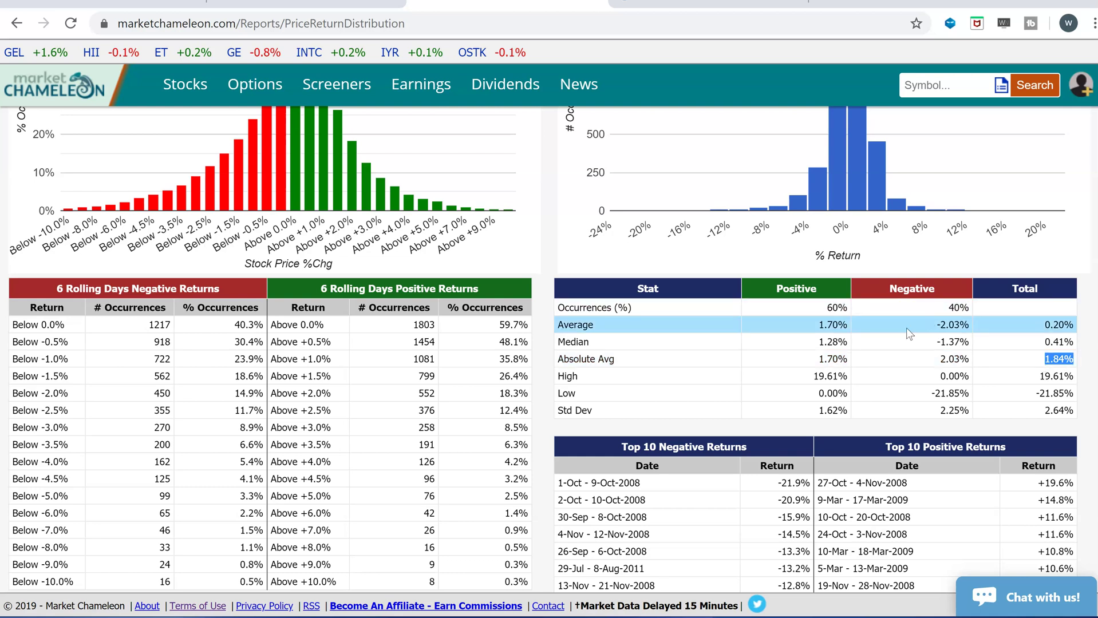
pyautogui.scroll(2, 823, 378)
# - Set the time period to Seasonality ending January 17, matching the screener's 17-Jan-20 expiration
pyautogui.scroll(6, 822, 375)
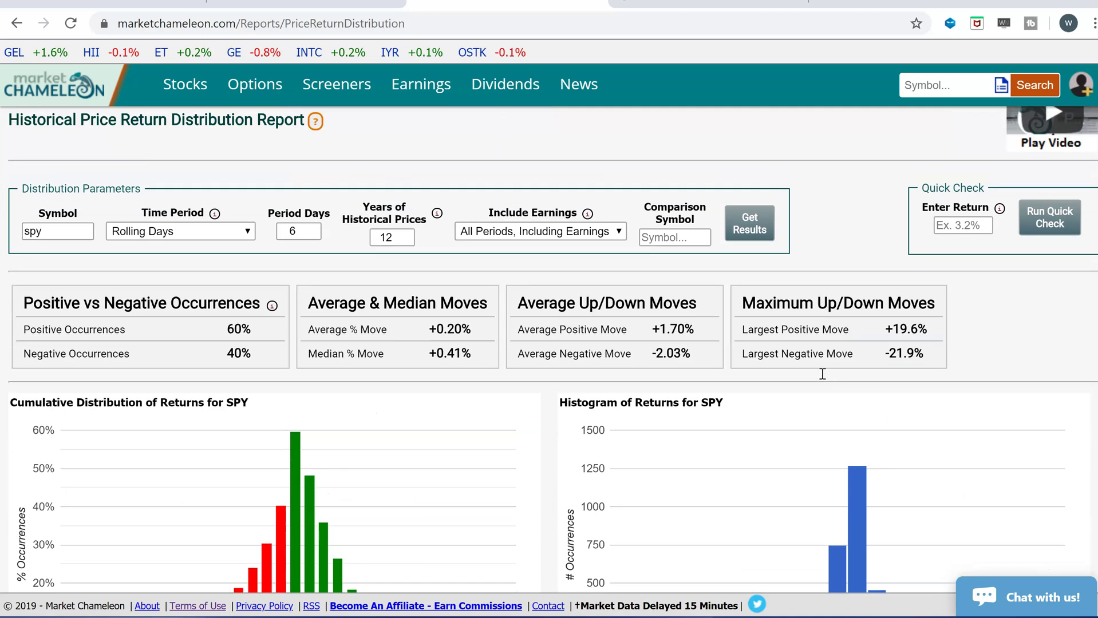
pyautogui.click(250, 283)
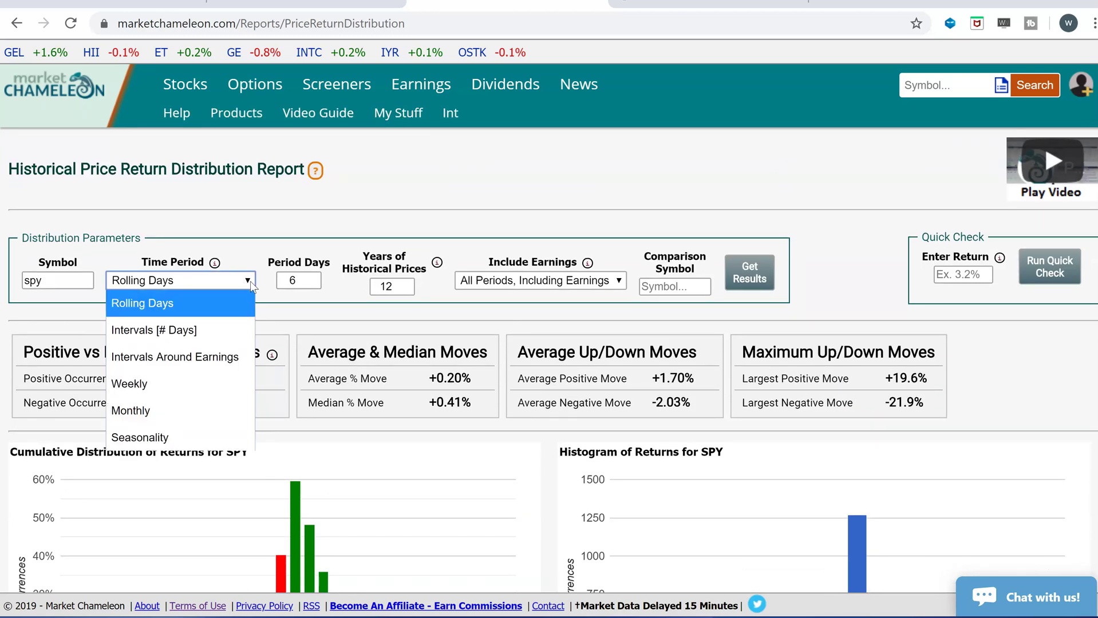
pyautogui.click(183, 437)
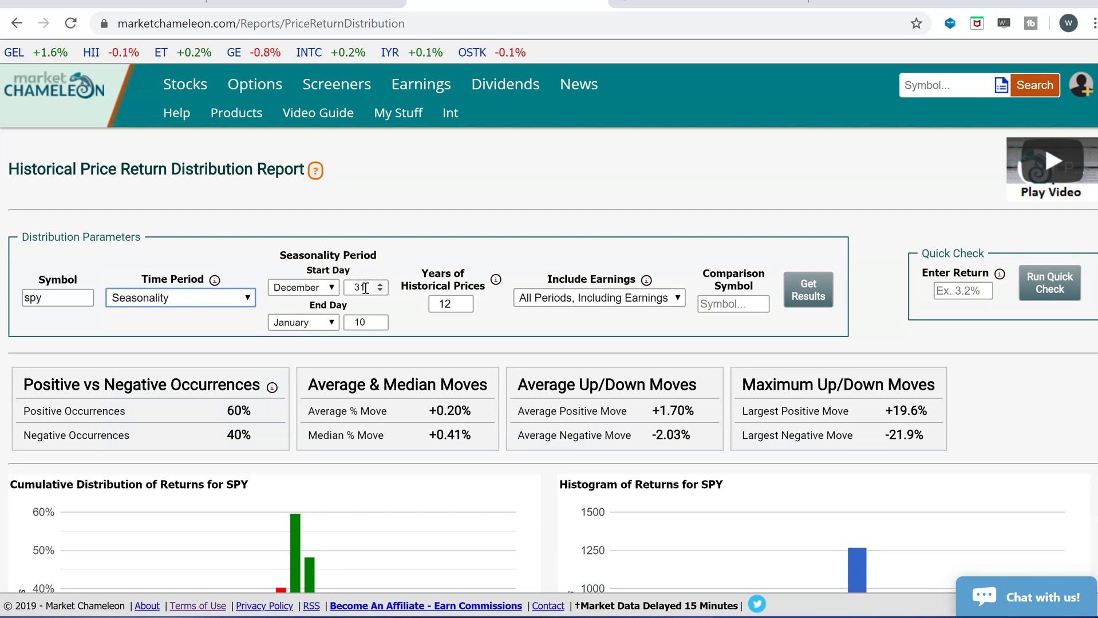
pyautogui.click(381, 320)
pyautogui.click(380, 320)
pyautogui.click(381, 320)
pyautogui.click(380, 320)
pyautogui.click(380, 320)
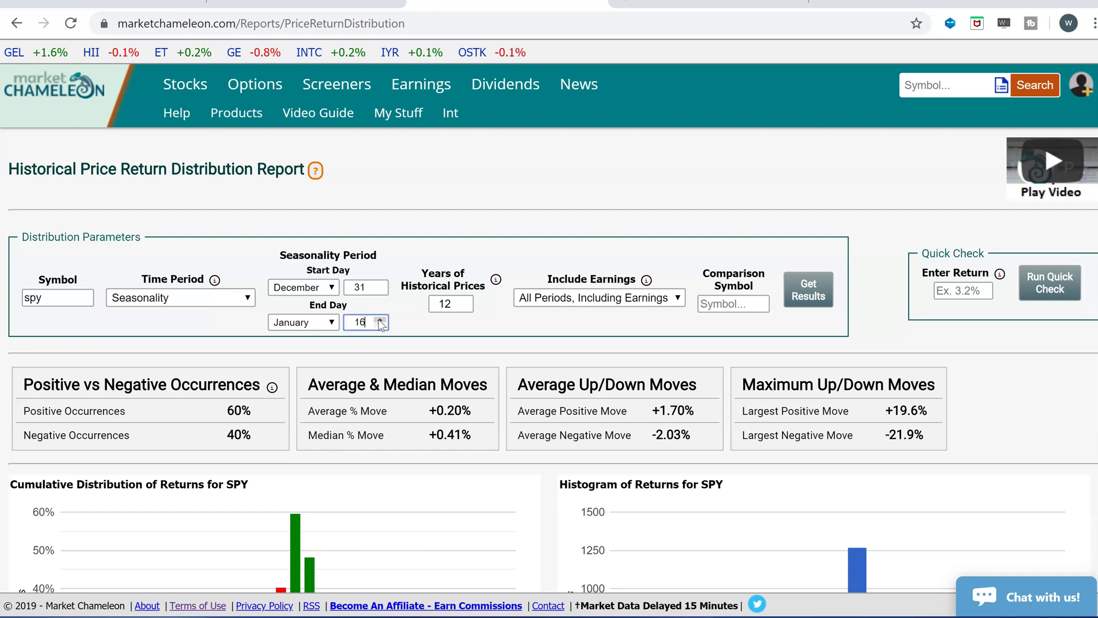
pyautogui.click(380, 320)
pyautogui.click(380, 320)
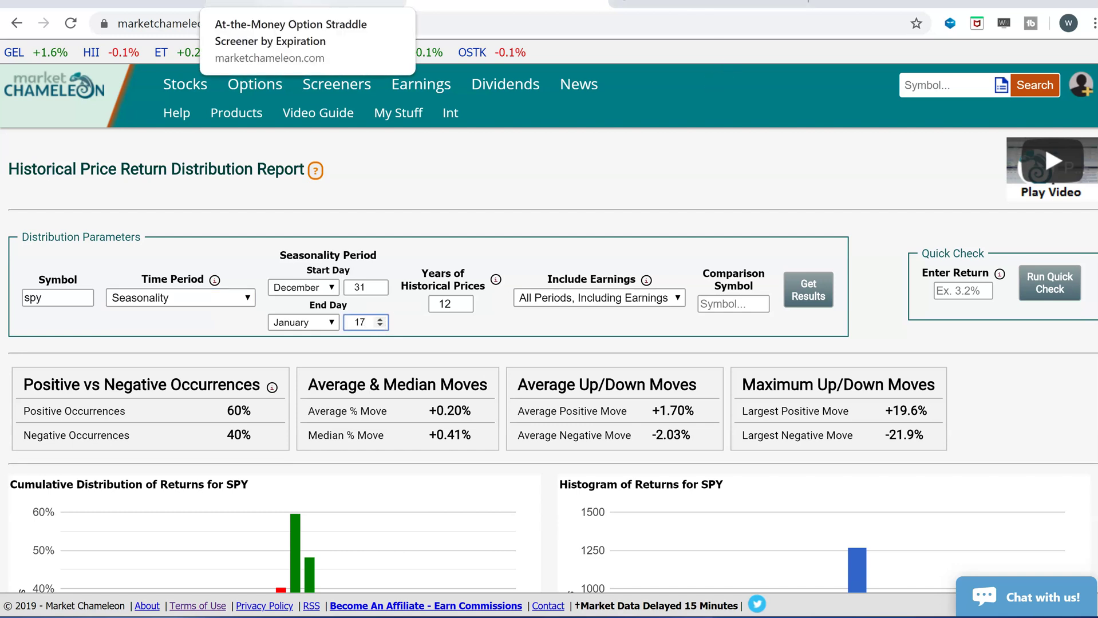
pyautogui.click(306, 4)
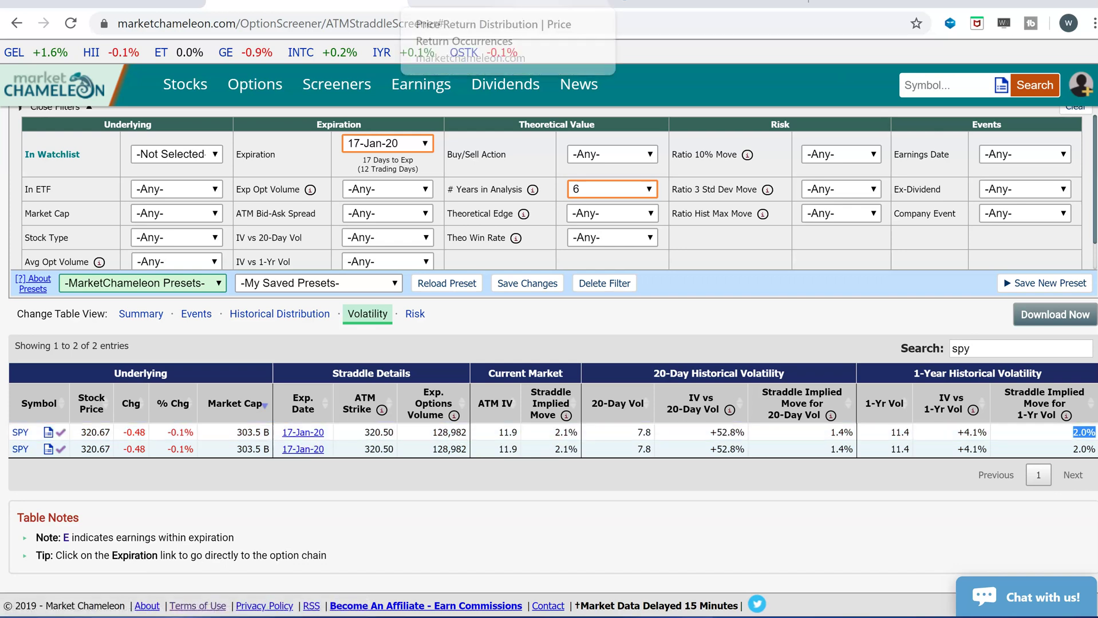
pyautogui.click(504, 4)
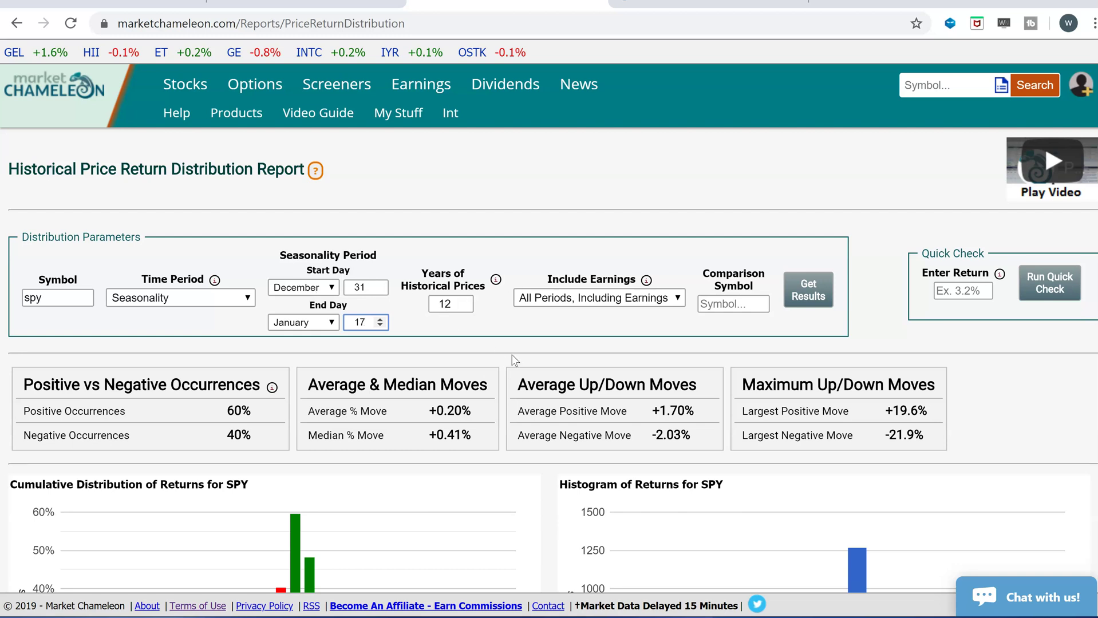
# - Run the 31-Dec to 17-Jan seasonality report and read each year's return, e.g. 2015-16 at -7.9%
pyautogui.click(814, 294)
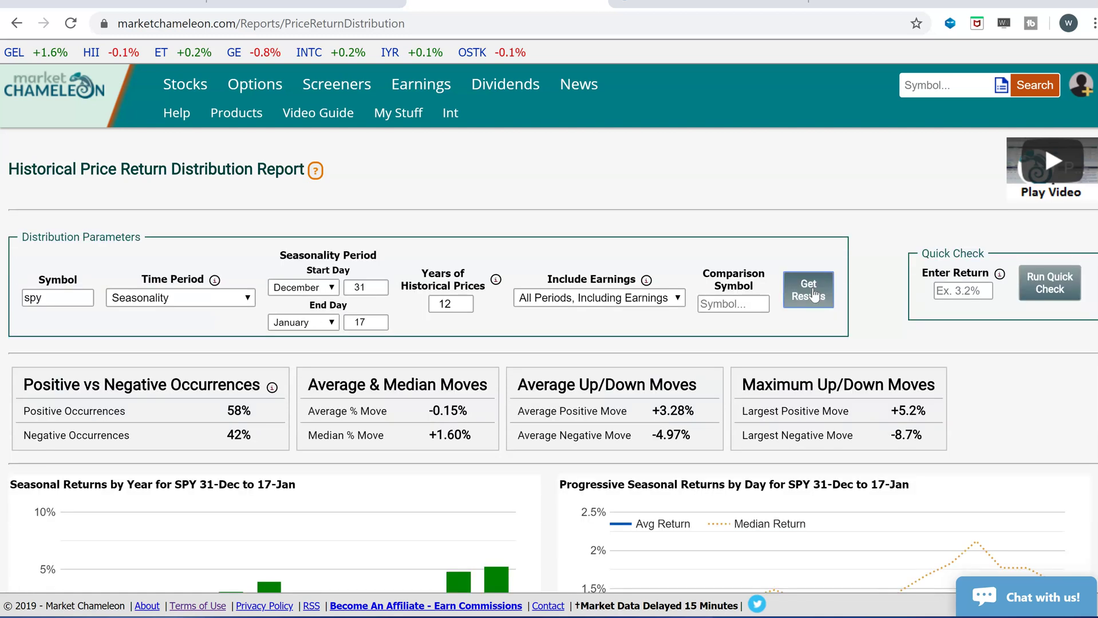
pyautogui.scroll(-1, 823, 406)
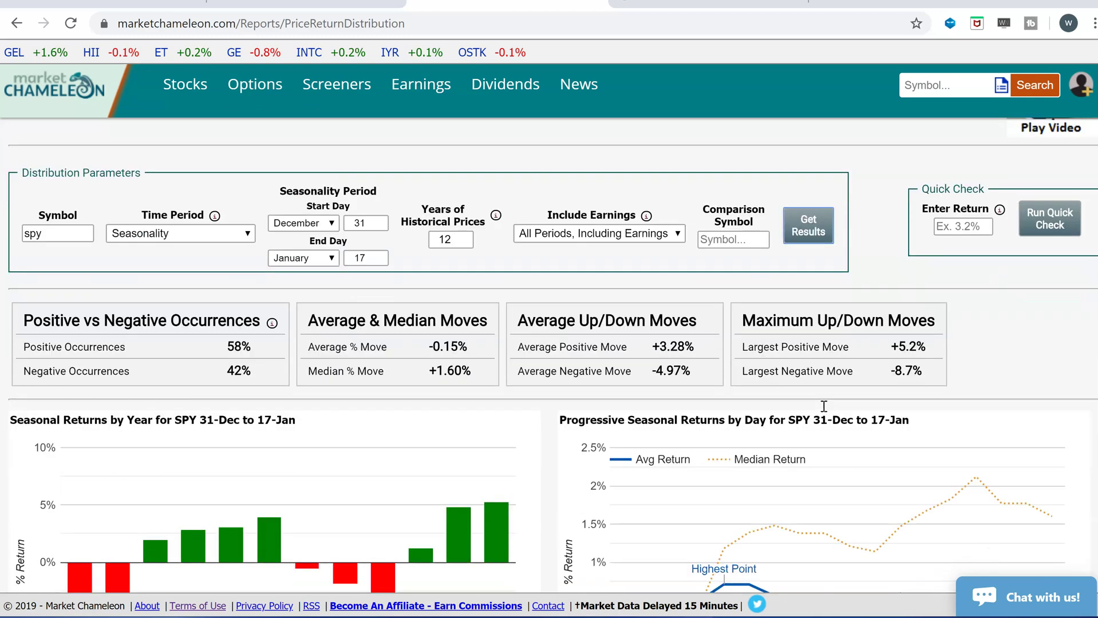
pyautogui.scroll(-2, 824, 407)
pyautogui.moveTo(500, 422)
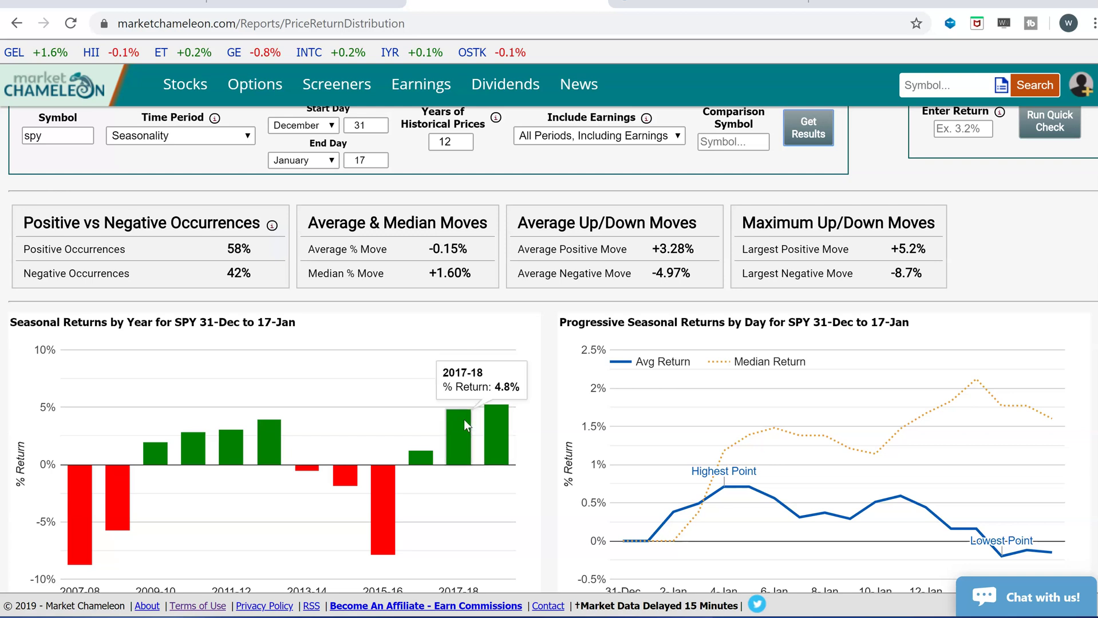
pyautogui.moveTo(418, 461)
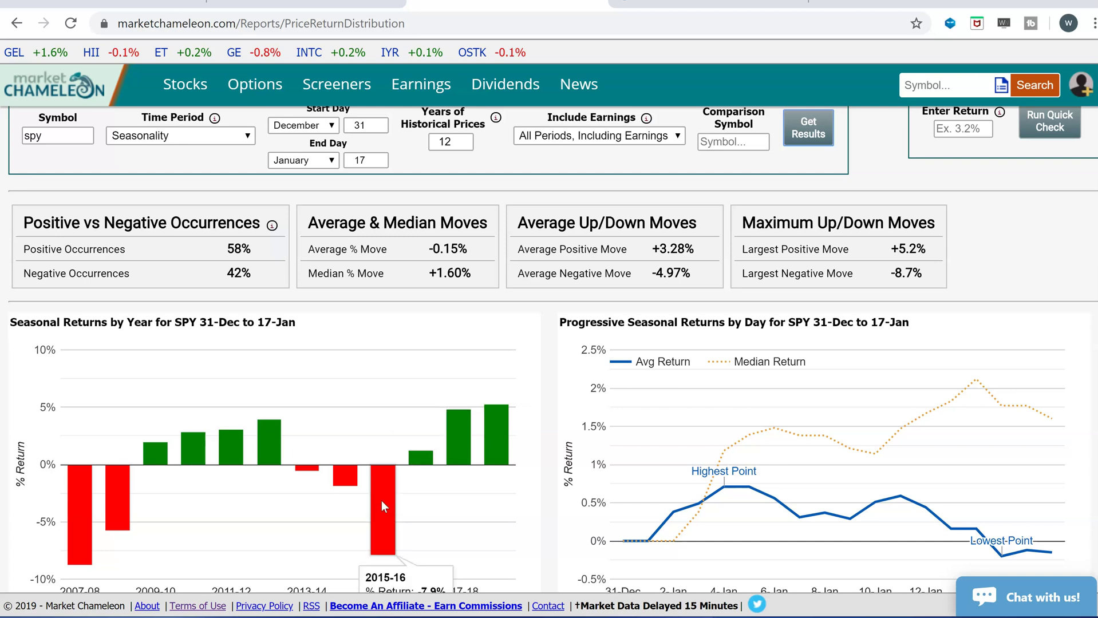
pyautogui.scroll(-1, 381, 513)
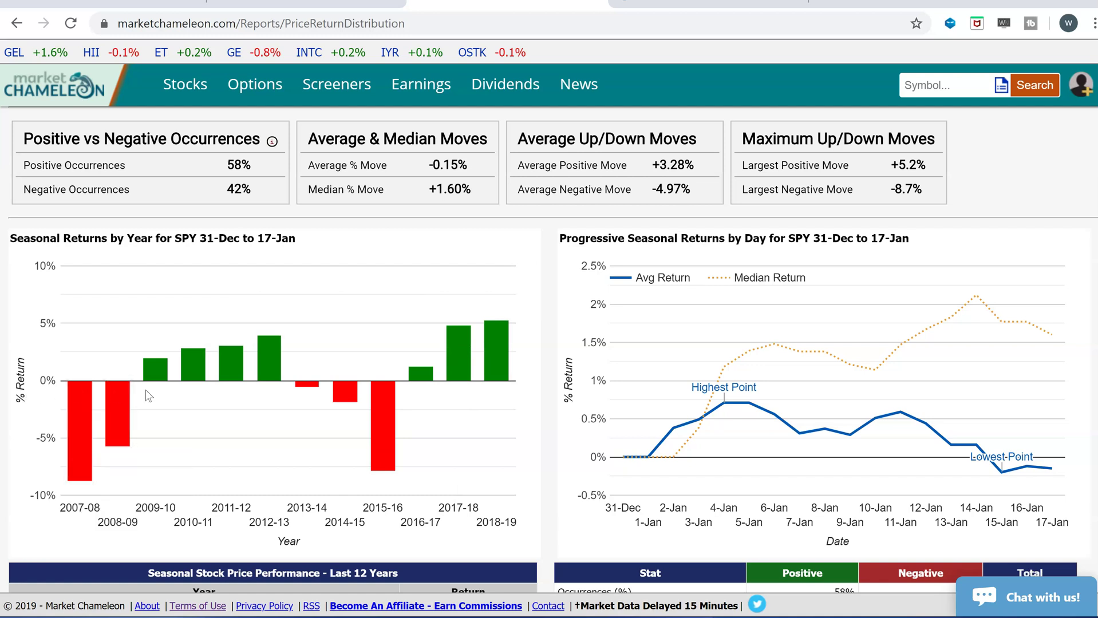
pyautogui.moveTo(487, 347)
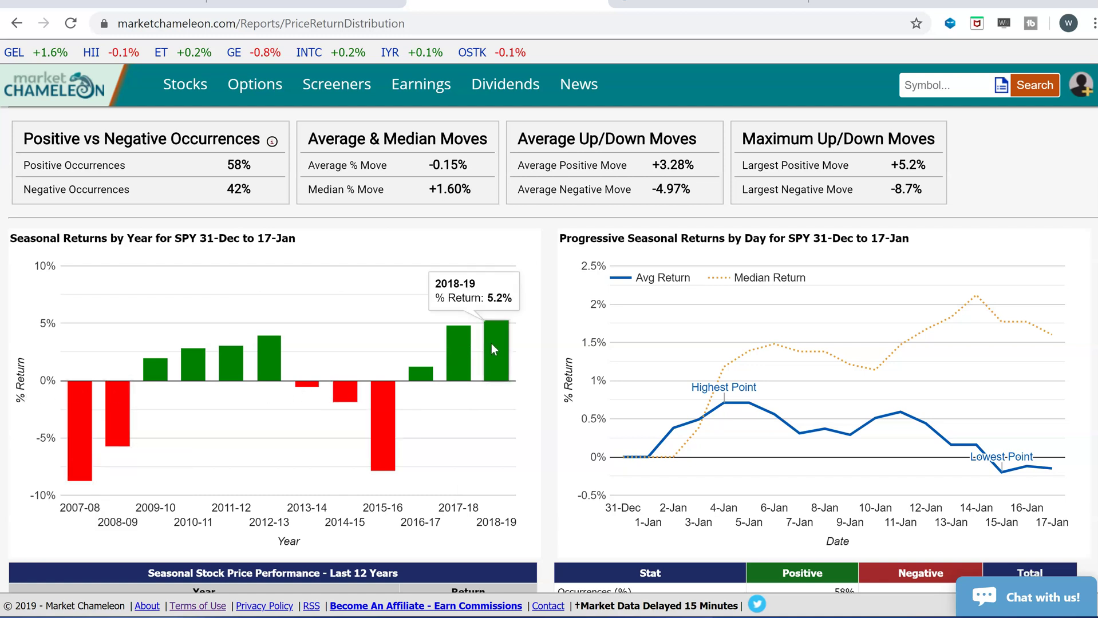
pyautogui.moveTo(377, 446)
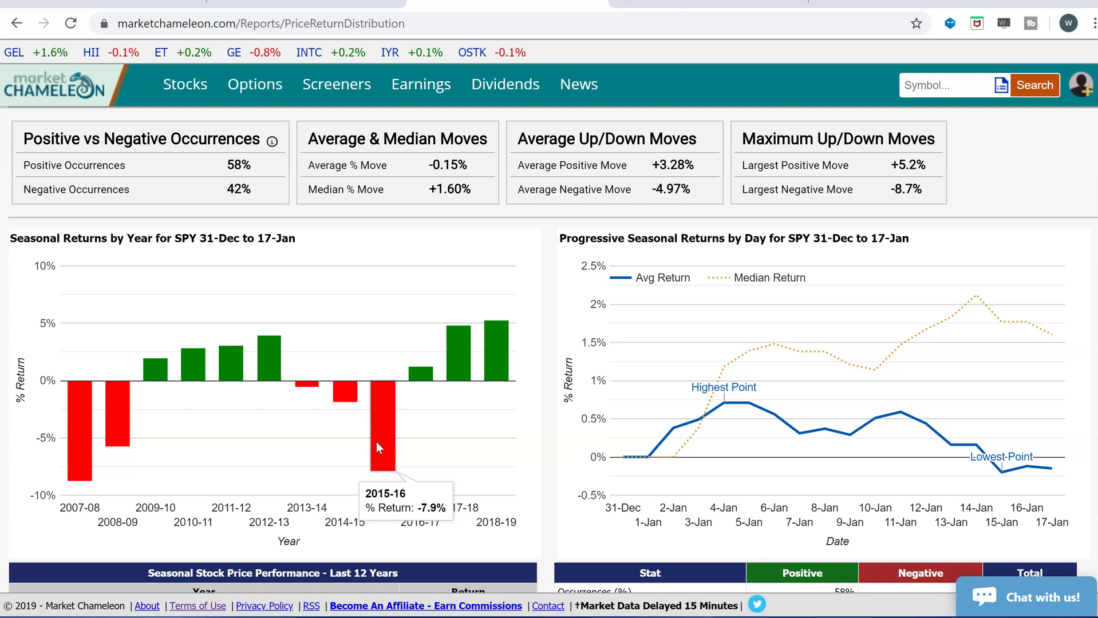
# - Highlight the 3.99% total absolute average move, plus the 5.22% high and -8.74% low
pyautogui.moveTo(1065, 359)
pyautogui.scroll(-2, 1065, 360)
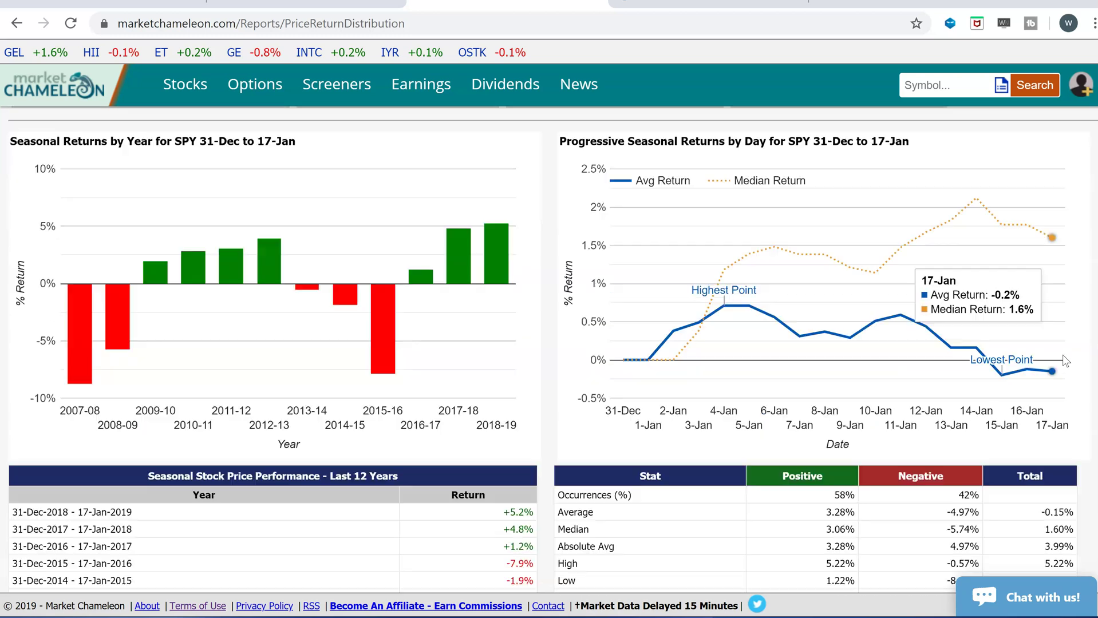
pyautogui.scroll(-4, 1065, 360)
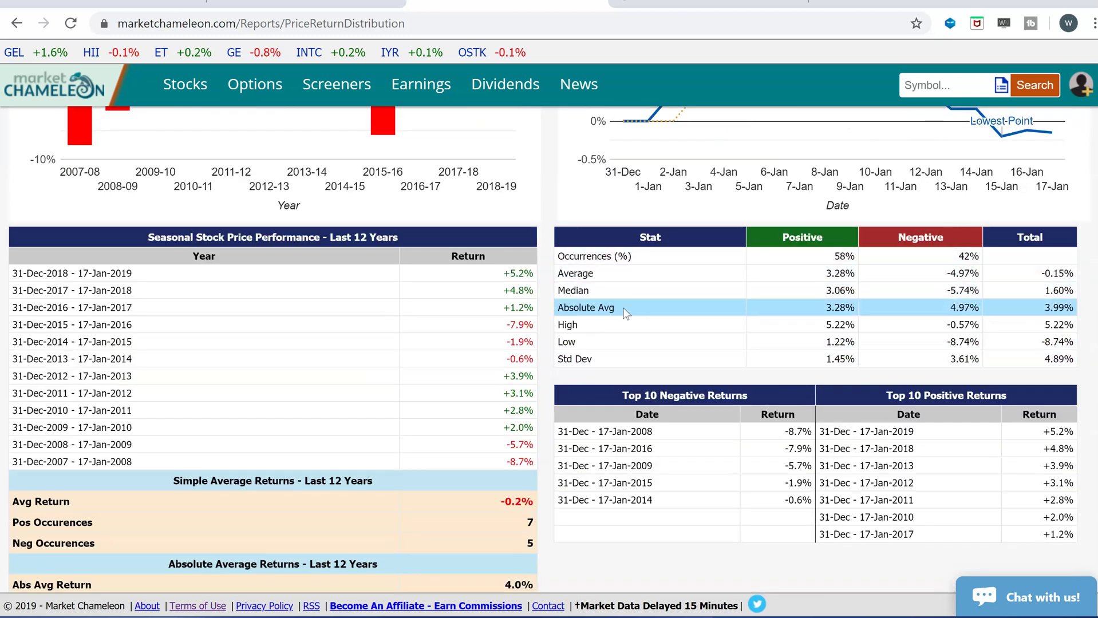
pyautogui.moveTo(624, 310); pyautogui.dragTo(561, 308)
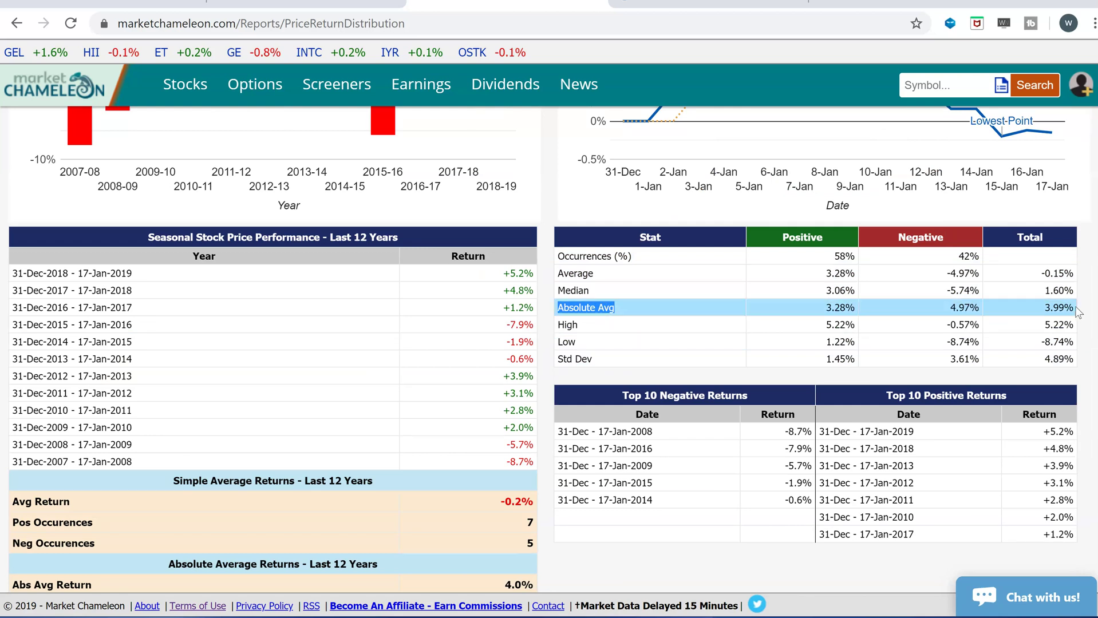
pyautogui.moveTo(1078, 312); pyautogui.dragTo(1036, 316)
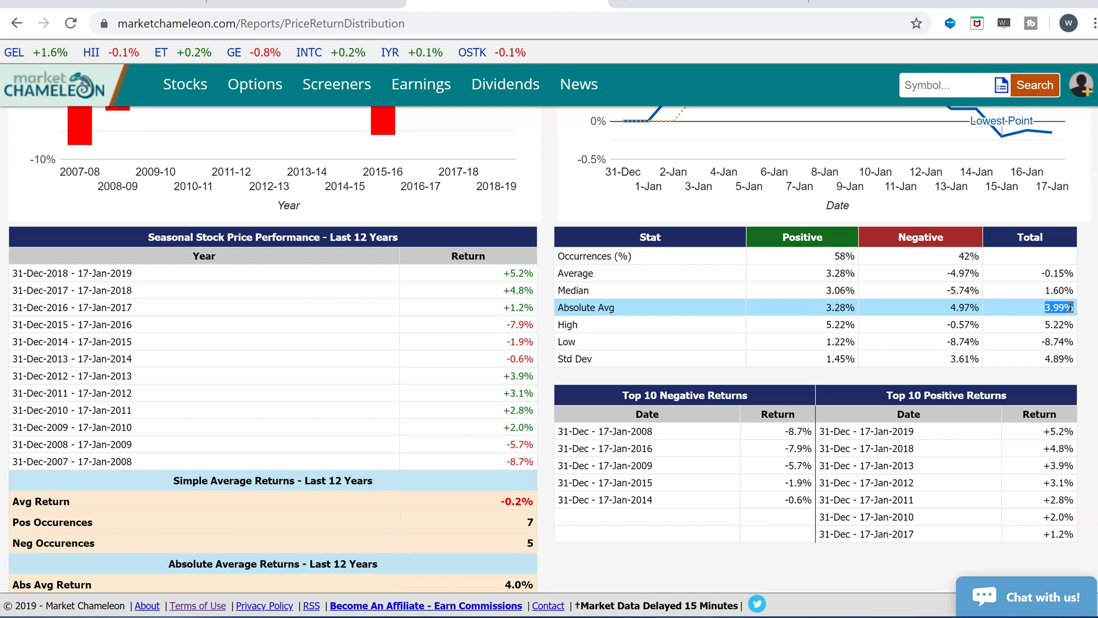
pyautogui.moveTo(1080, 366); pyautogui.dragTo(1080, 312)
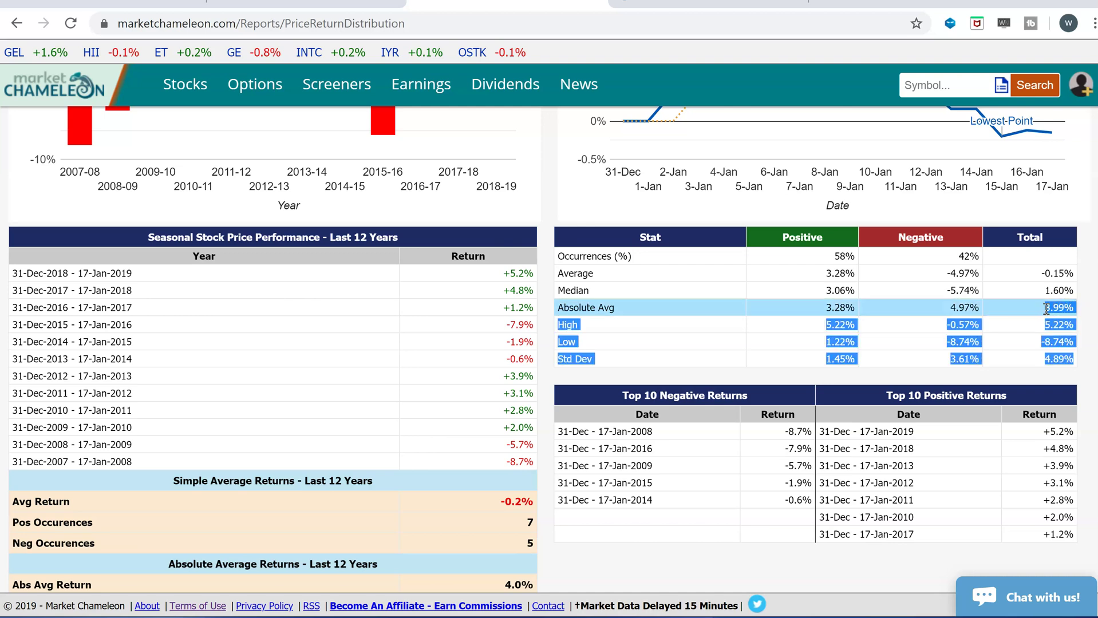
pyautogui.click(853, 316)
pyautogui.scroll(9, 773, 326)
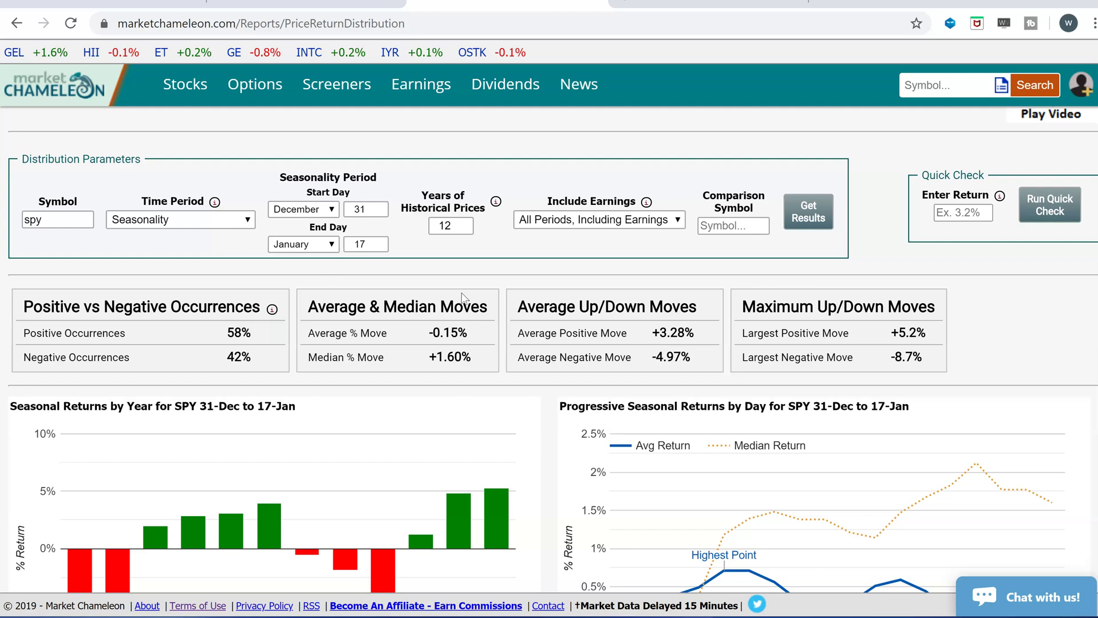
pyautogui.scroll(-4, 940, 446)
pyautogui.scroll(-1, 945, 455)
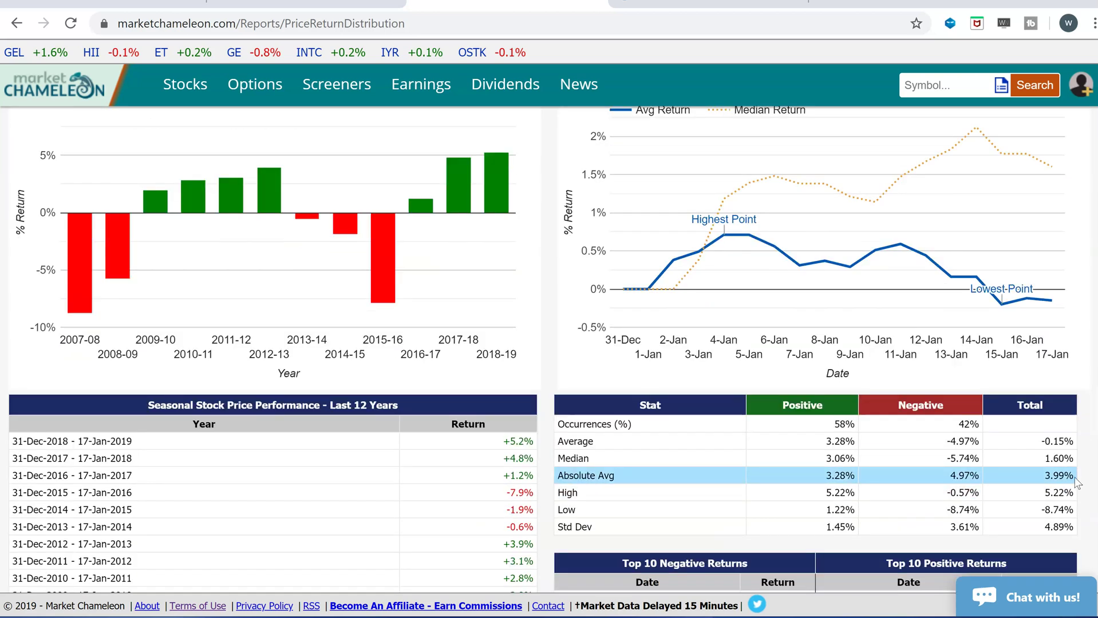
pyautogui.moveTo(1074, 477); pyautogui.dragTo(1046, 480)
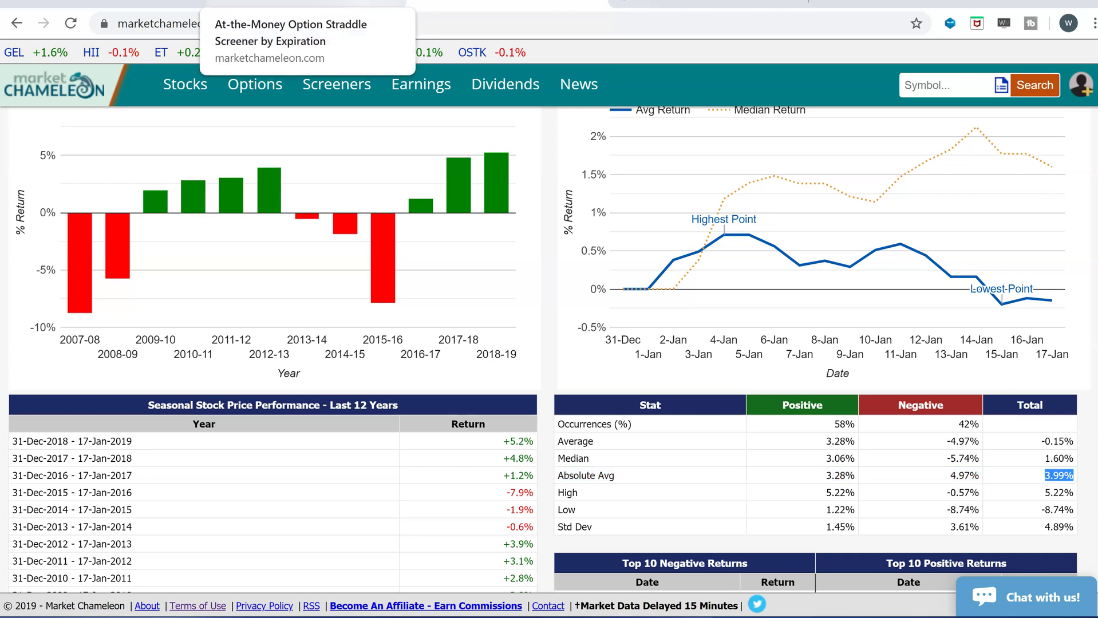
# - Back in the straddle screener, highlight SPY's 2.1% implied move and 1.4% 20-day-vol move
pyautogui.click(304, 3)
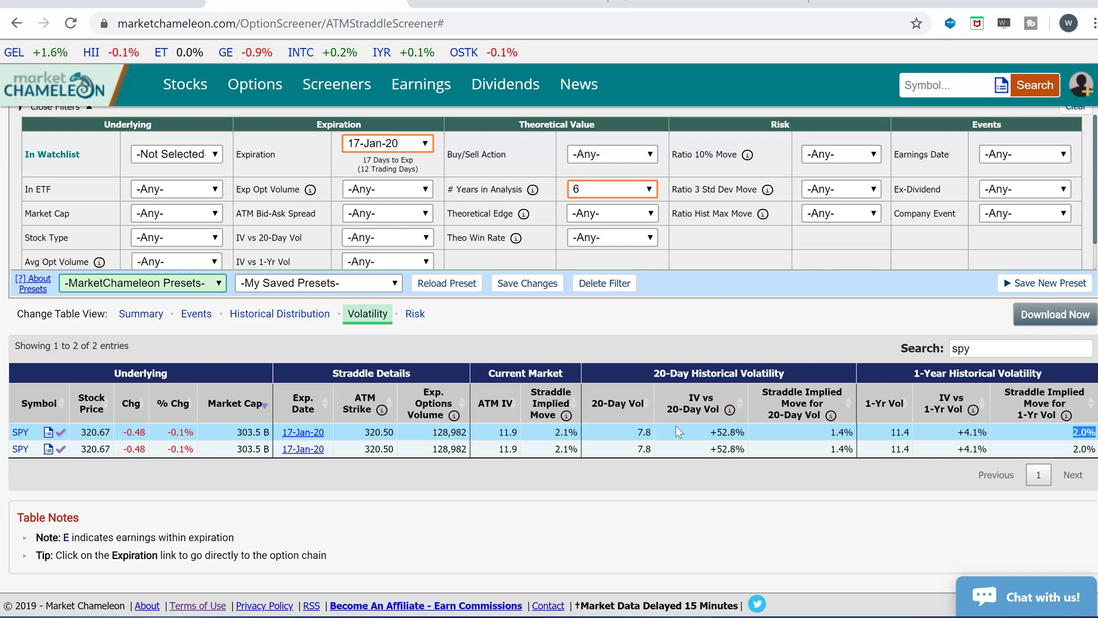
pyautogui.moveTo(855, 437); pyautogui.dragTo(824, 438)
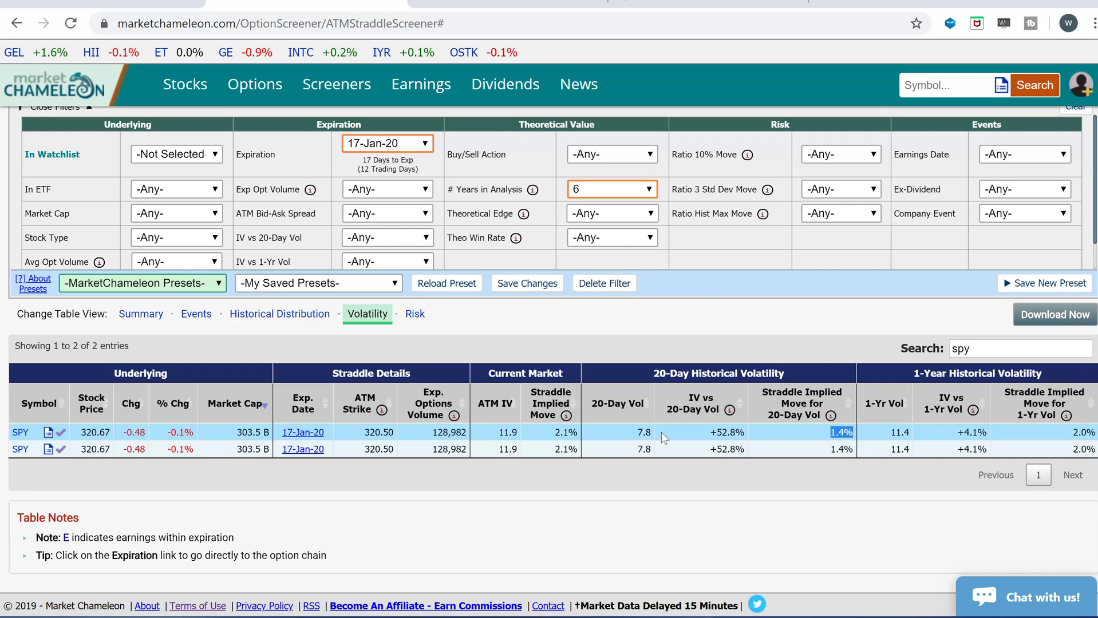
pyautogui.moveTo(580, 434); pyautogui.dragTo(546, 432)
pyautogui.click(857, 436)
pyautogui.moveTo(853, 436); pyautogui.dragTo(828, 436)
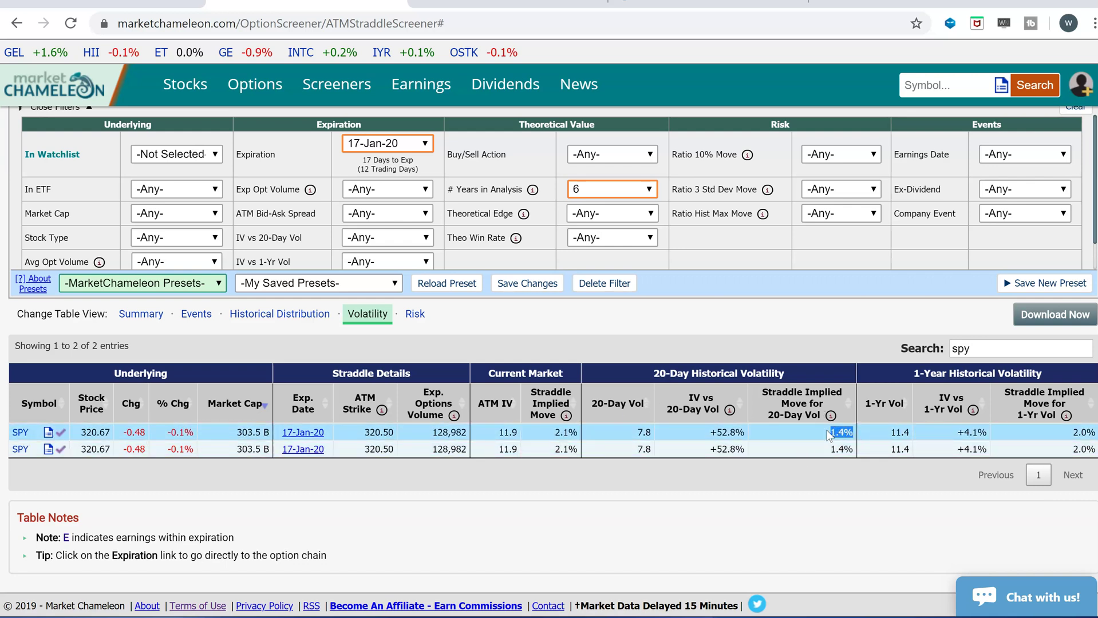